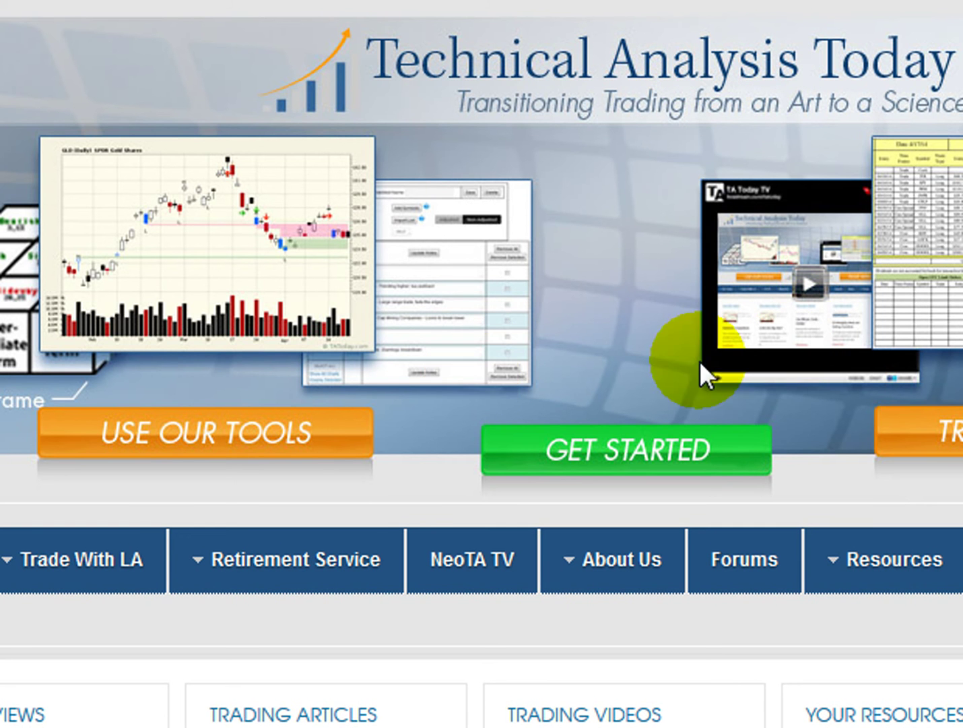
Open the Trading Cube Scanner from the site's tools.
{"action": "scroll", "coordinate": [482, 364], "scroll_direction": "down", "scroll_amount": 3}
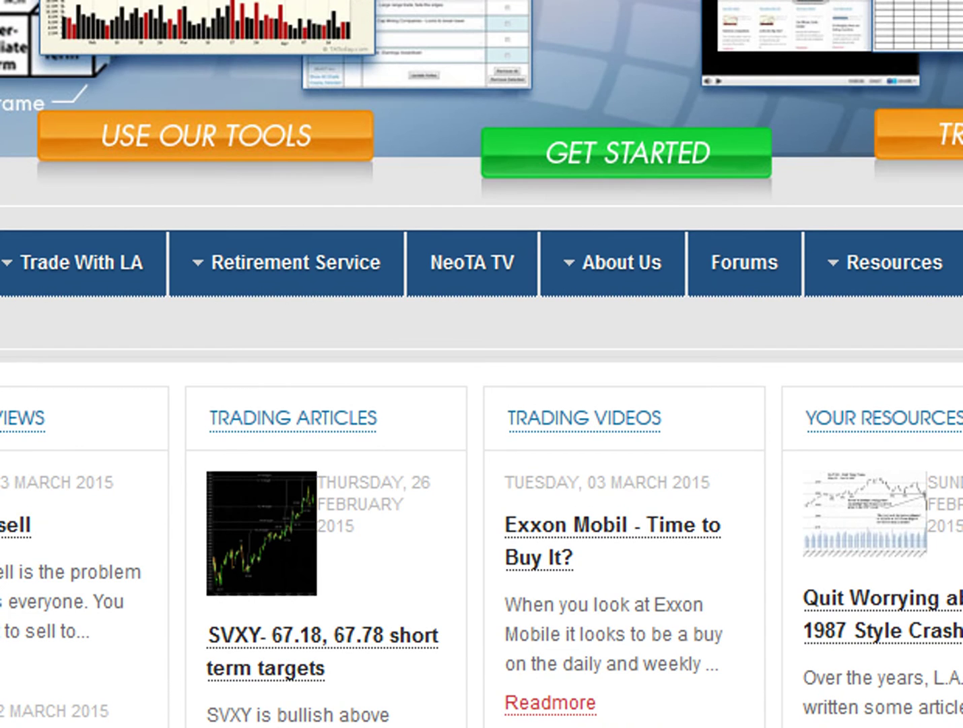
{"action": "mouse_move", "coordinate": [344, 271]}
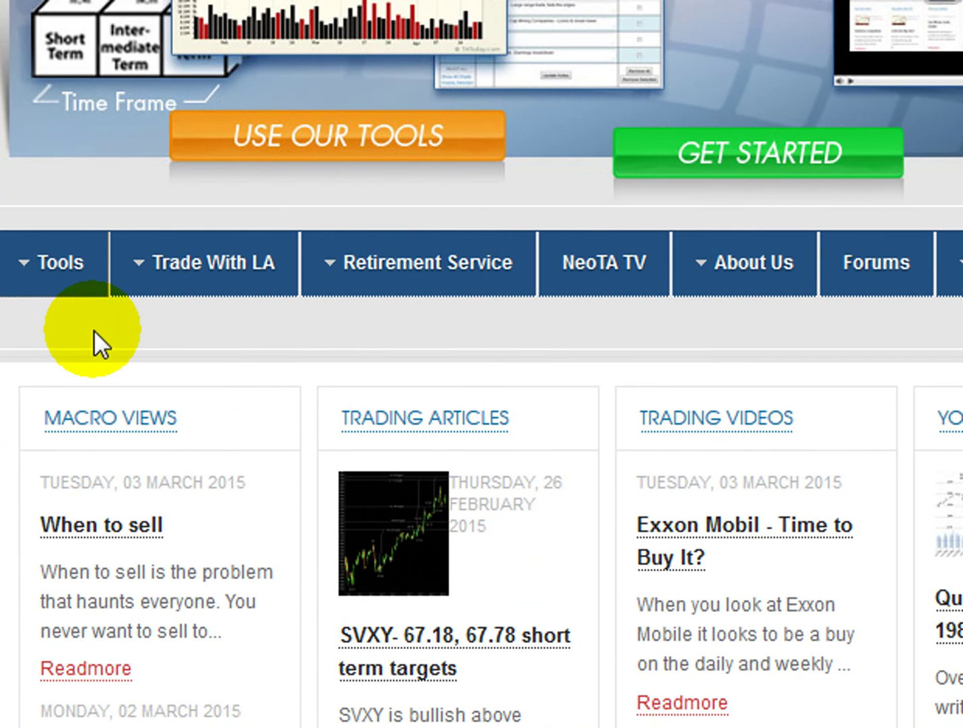
{"action": "mouse_move", "coordinate": [82, 273]}
{"action": "mouse_move", "coordinate": [93, 330]}
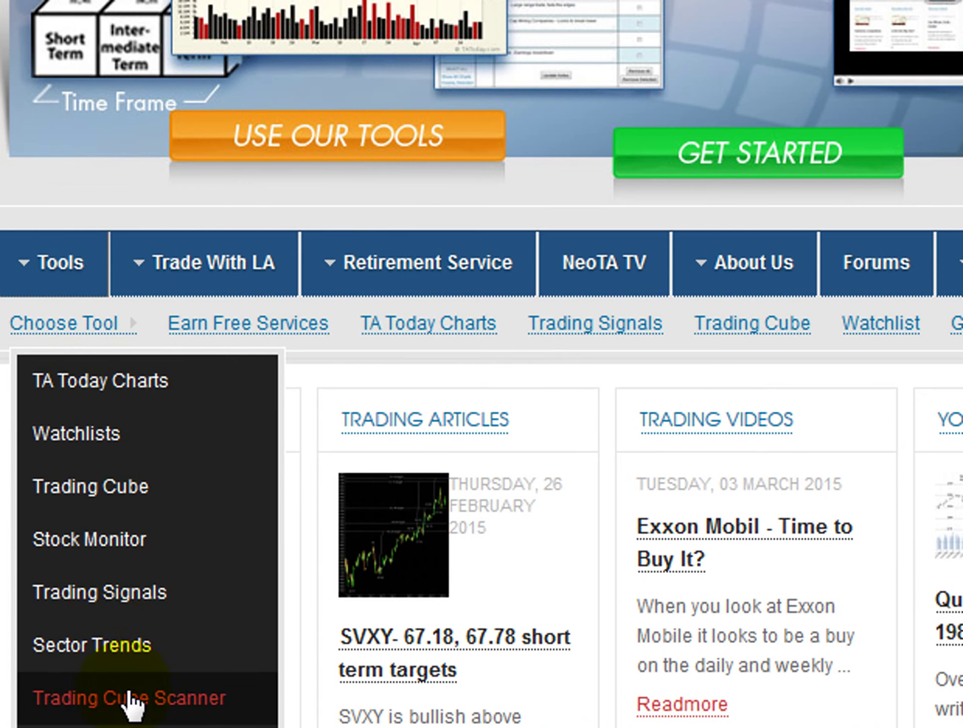
{"action": "left_click", "coordinate": [197, 693]}
{"action": "mouse_move", "coordinate": [513, 580]}
{"action": "scroll", "coordinate": [516, 576], "scroll_direction": "down", "scroll_amount": 5}
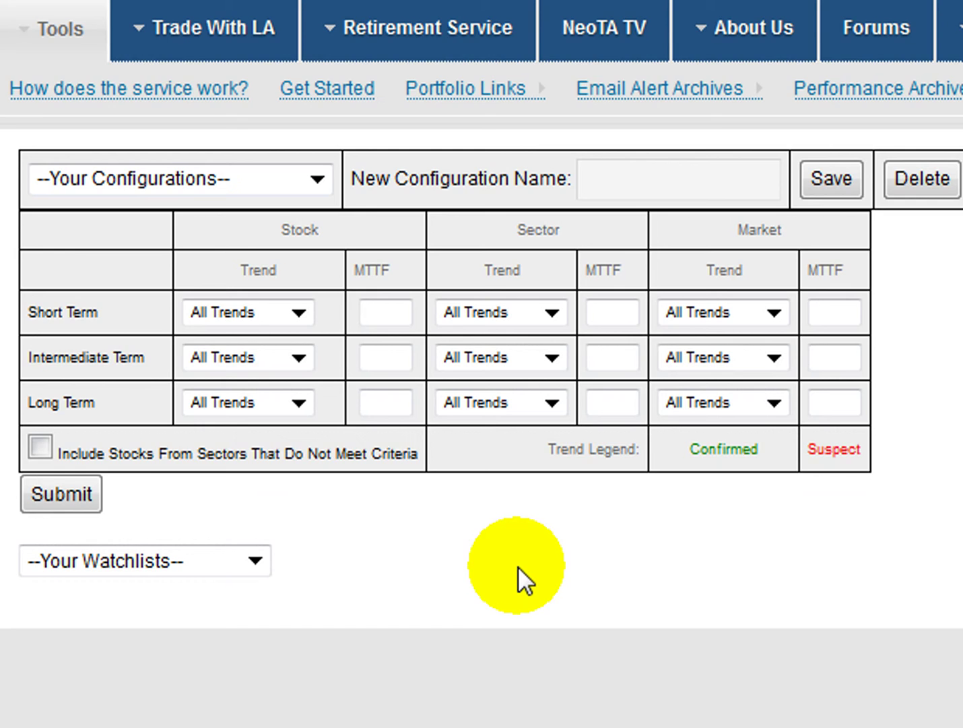
Examine the scanner's short-term stock trend options, its short-term stock MTTF field and the new configuration name field.
{"action": "scroll", "coordinate": [500, 569], "scroll_direction": "up", "scroll_amount": 2}
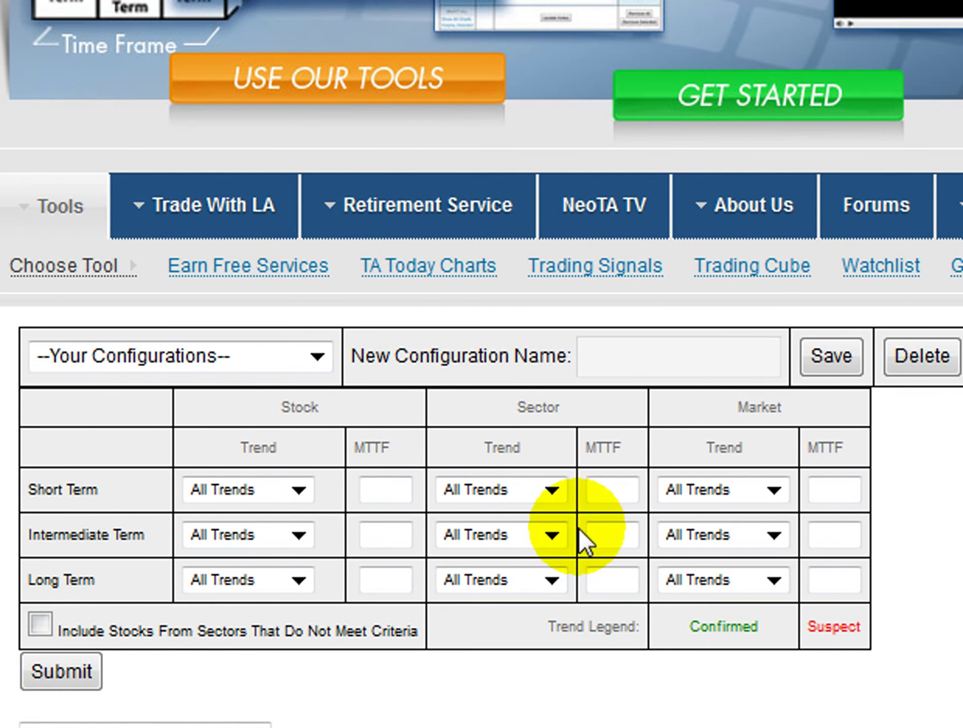
{"action": "scroll", "coordinate": [578, 506], "scroll_direction": "down", "scroll_amount": 3}
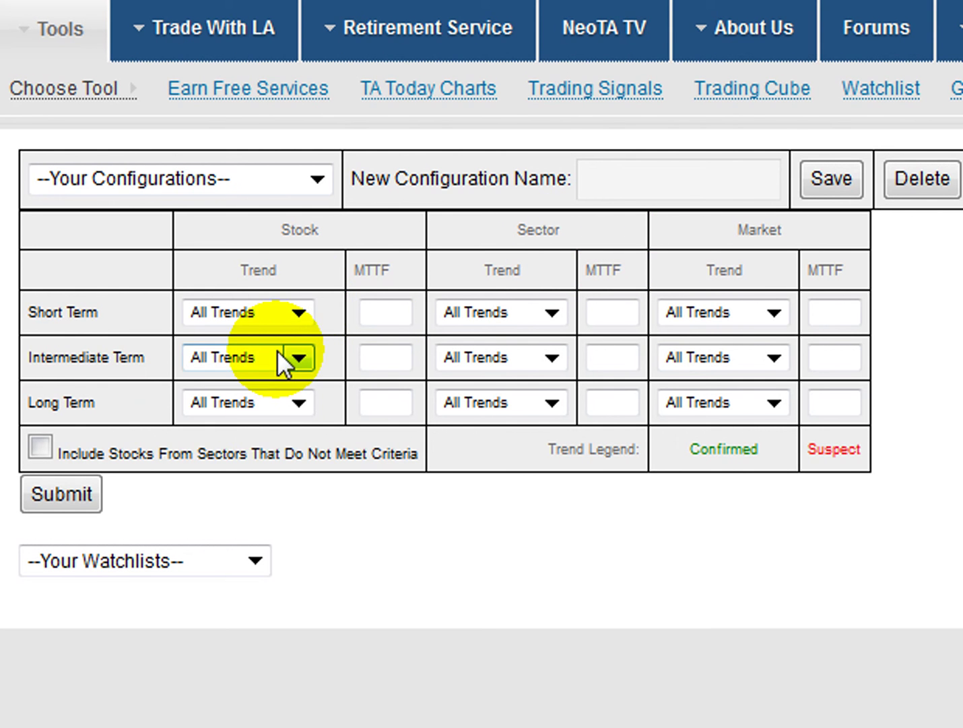
{"action": "left_click", "coordinate": [302, 314]}
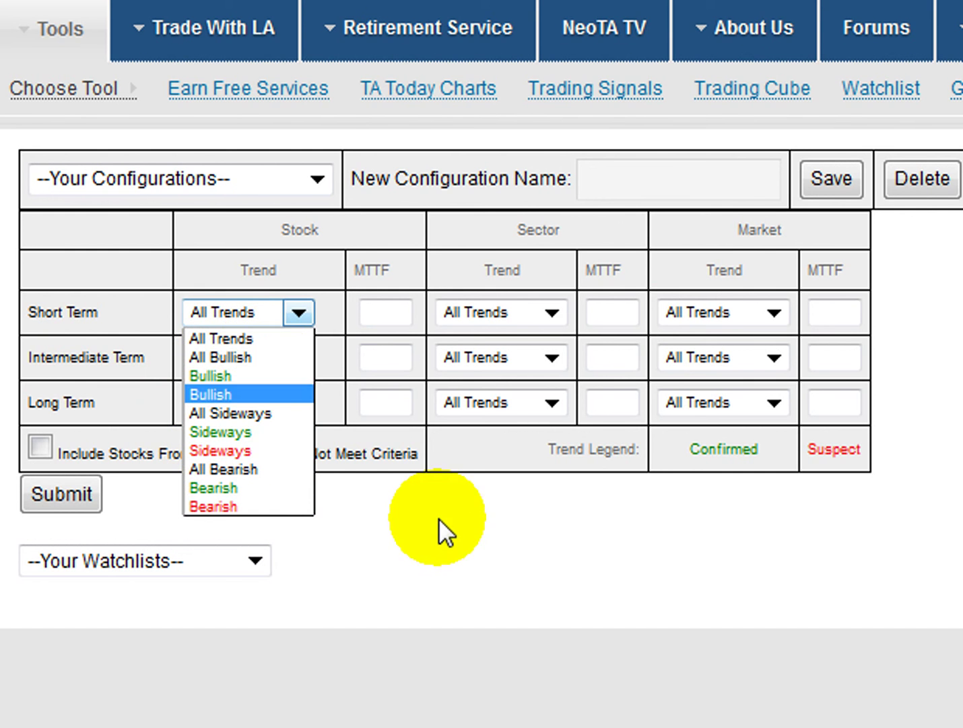
{"action": "left_click", "coordinate": [529, 542]}
{"action": "left_click", "coordinate": [402, 314]}
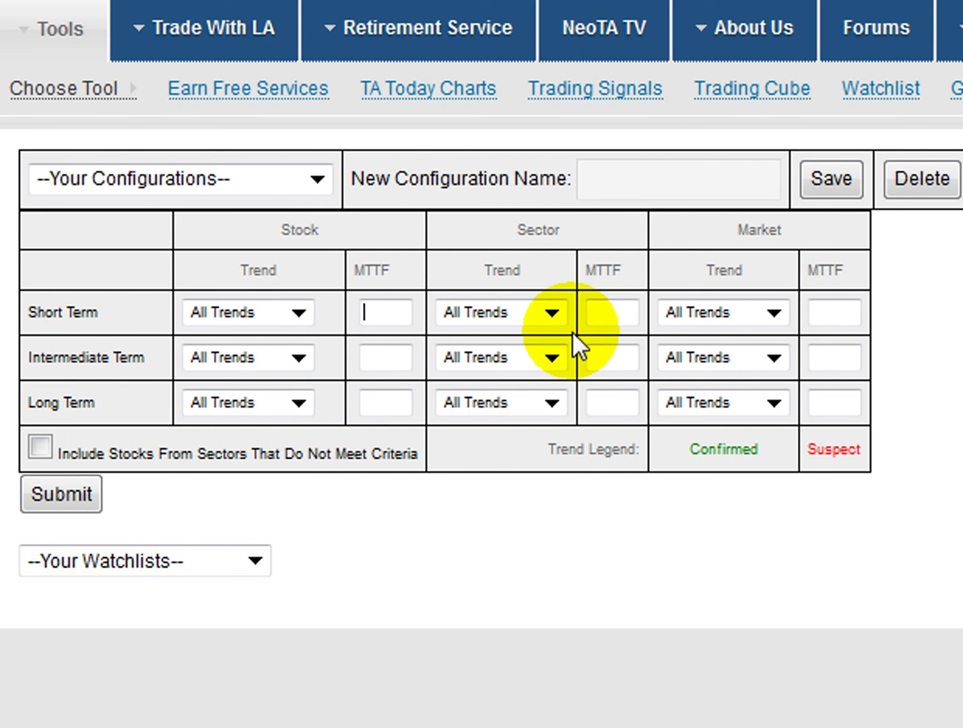
{"action": "left_click", "coordinate": [640, 181]}
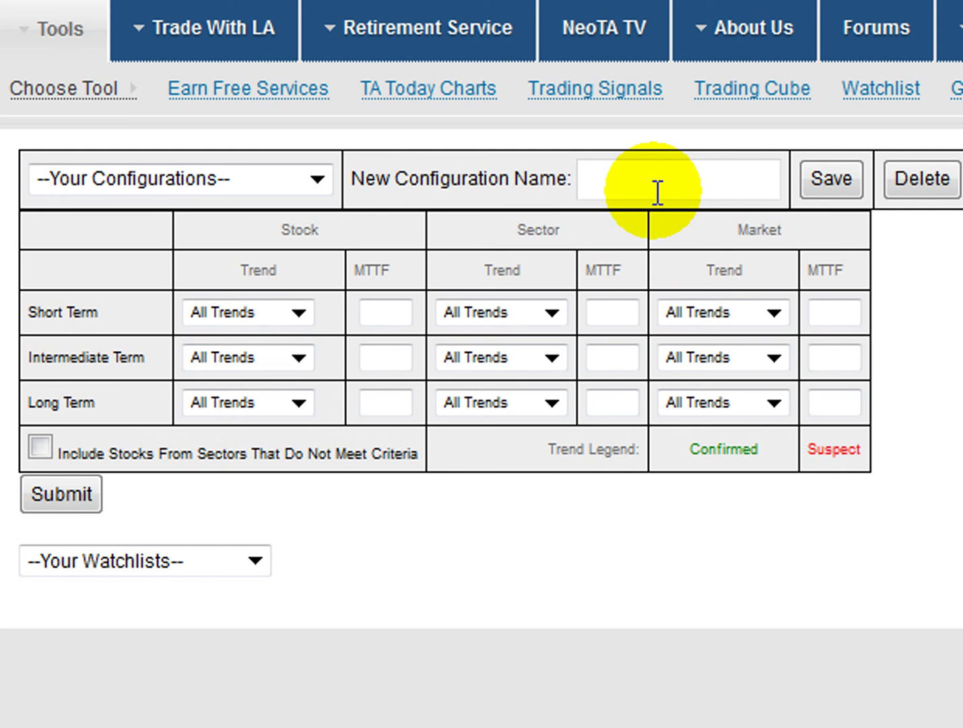
{"action": "left_click", "coordinate": [829, 190]}
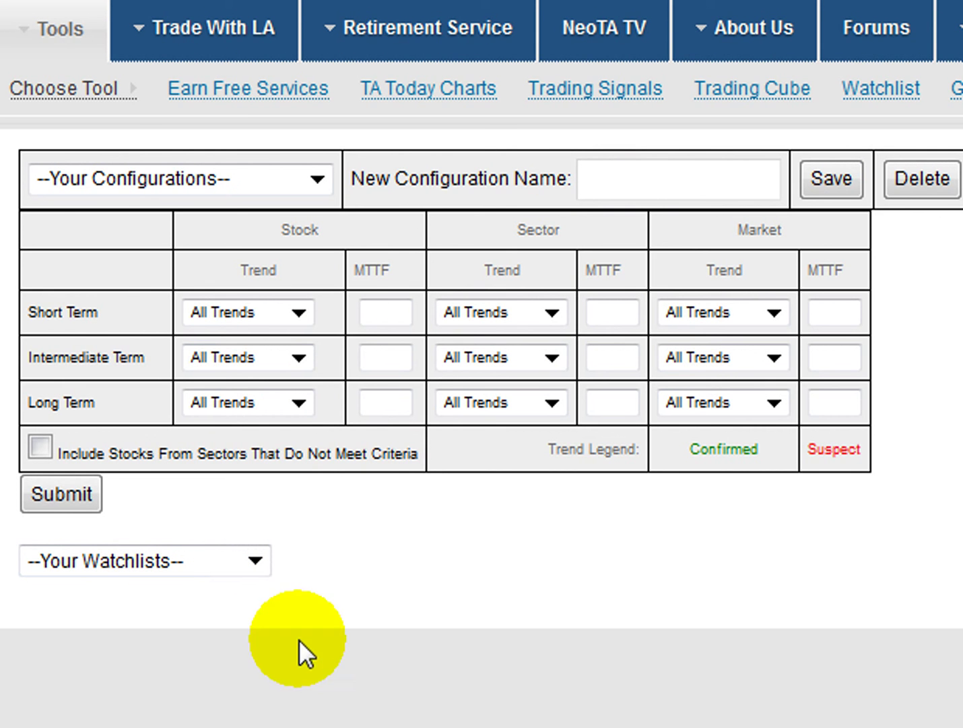
Load the saved MomentaryWeakness configuration into the scanner.
{"action": "left_click", "coordinate": [316, 185]}
{"action": "left_click", "coordinate": [210, 232]}
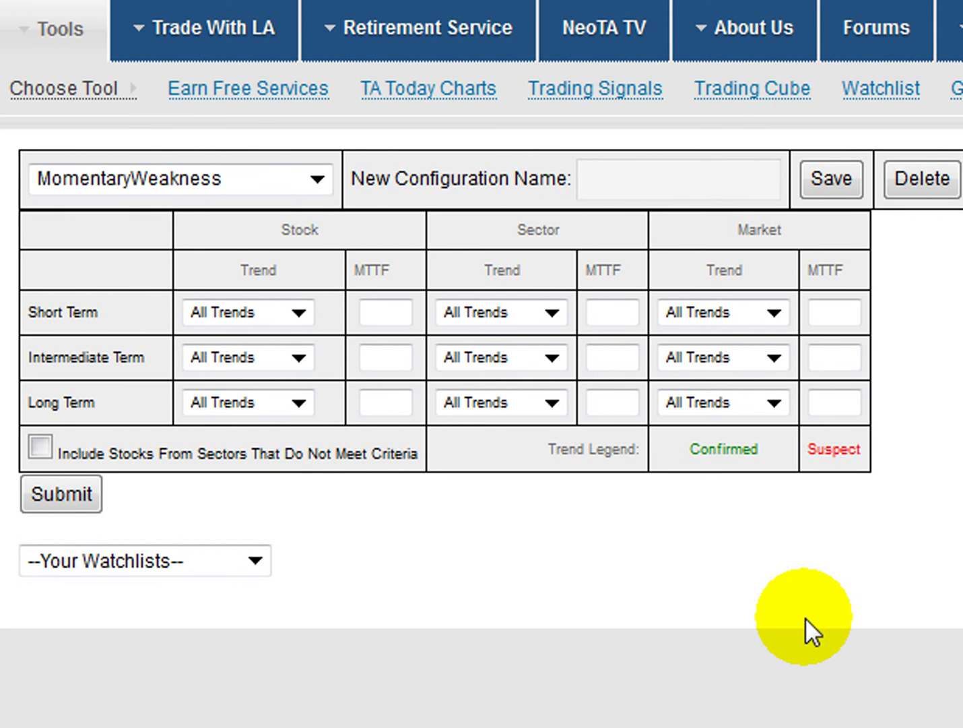
{"action": "scroll", "coordinate": [805, 617], "scroll_direction": "up", "scroll_amount": 5}
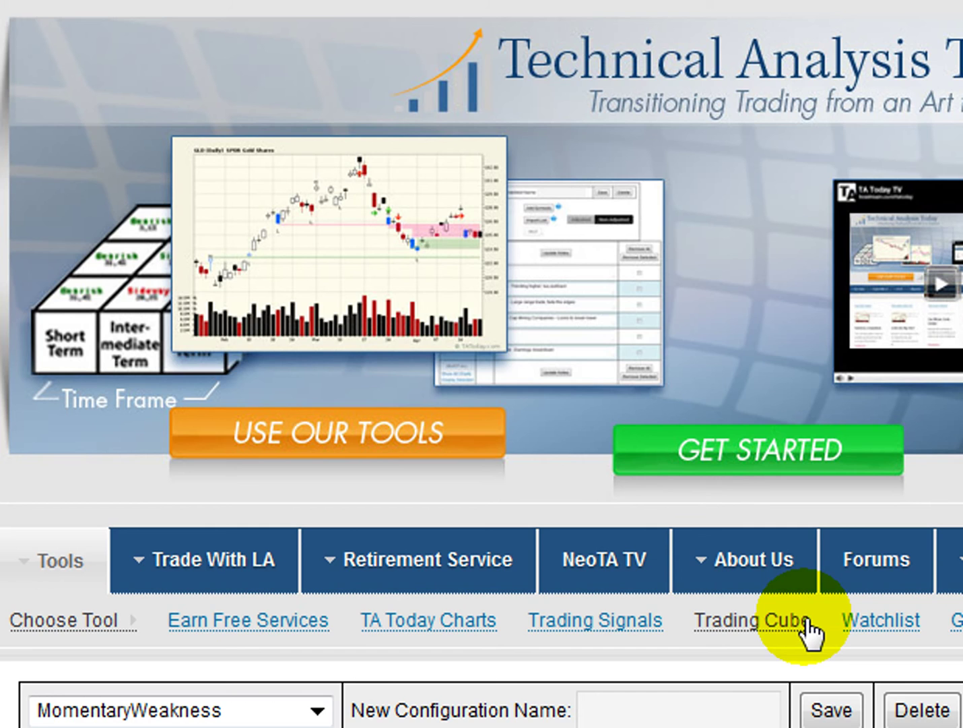
{"action": "scroll", "coordinate": [805, 626], "scroll_direction": "down", "scroll_amount": 5}
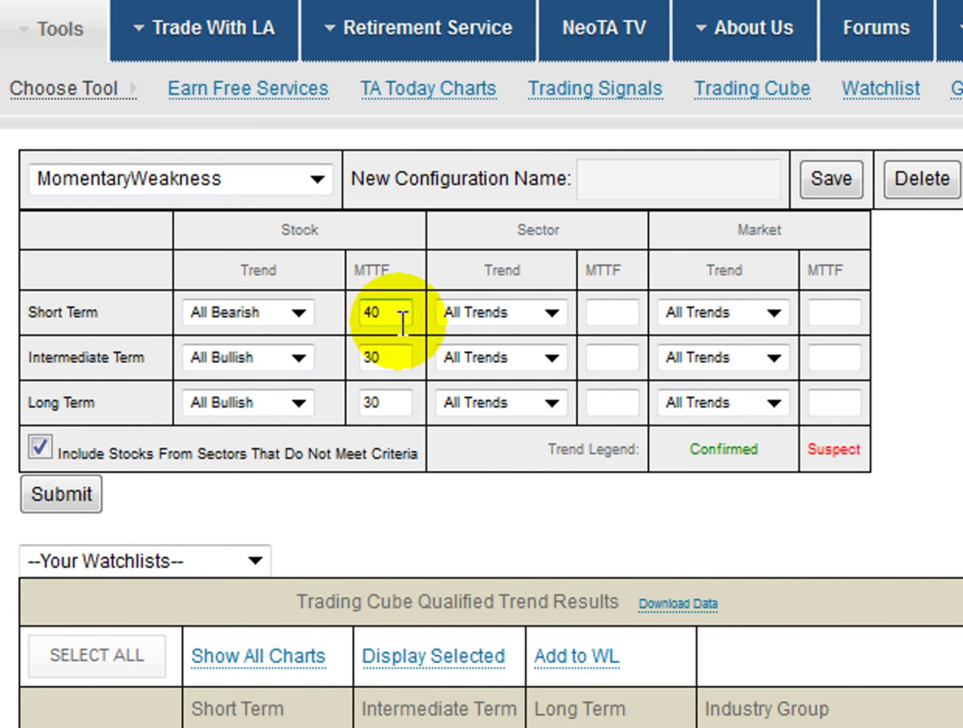
Review the matching general market and sector trends in the scan results.
{"action": "scroll", "coordinate": [462, 415], "scroll_direction": "down", "scroll_amount": 5}
{"action": "scroll", "coordinate": [462, 414], "scroll_direction": "down", "scroll_amount": 15}
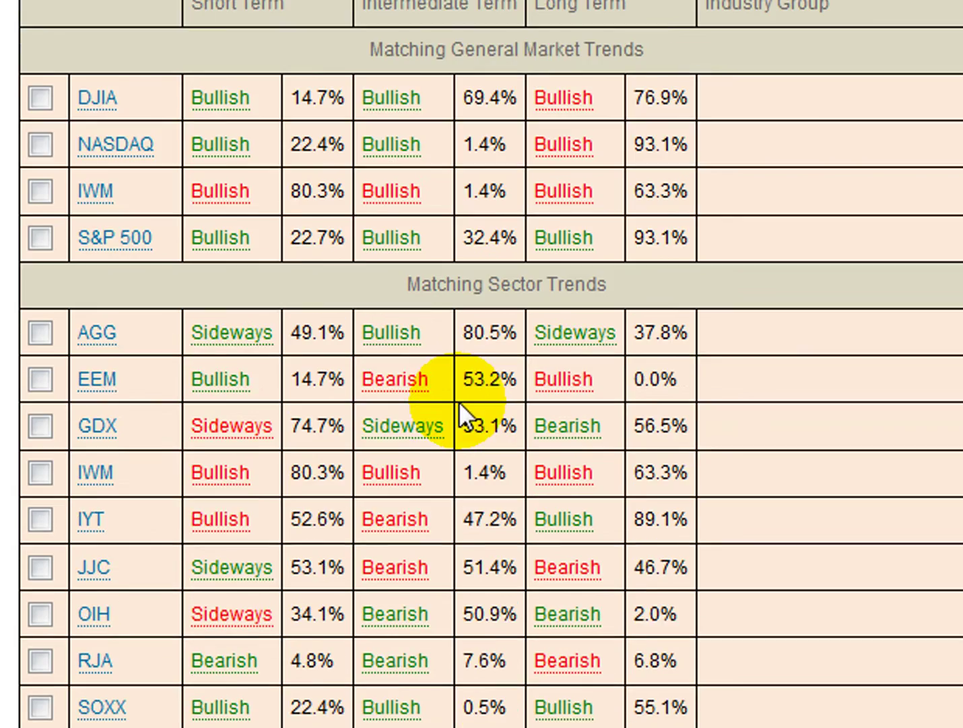
{"action": "scroll", "coordinate": [456, 390], "scroll_direction": "down", "scroll_amount": 6}
{"action": "scroll", "coordinate": [449, 383], "scroll_direction": "up", "scroll_amount": 15}
{"action": "scroll", "coordinate": [449, 374], "scroll_direction": "up", "scroll_amount": 1}
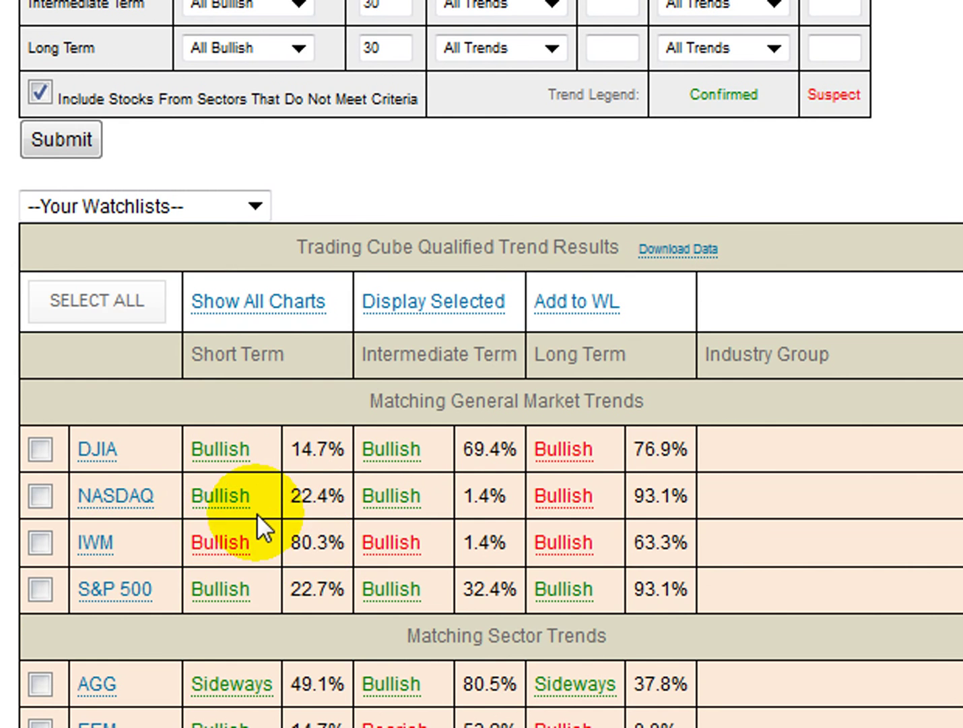
Examine the matching stock trends listed under each sector, including their percentages and industry groups.
{"action": "scroll", "coordinate": [314, 477], "scroll_direction": "down", "scroll_amount": 13}
{"action": "scroll", "coordinate": [152, 530], "scroll_direction": "down", "scroll_amount": 8}
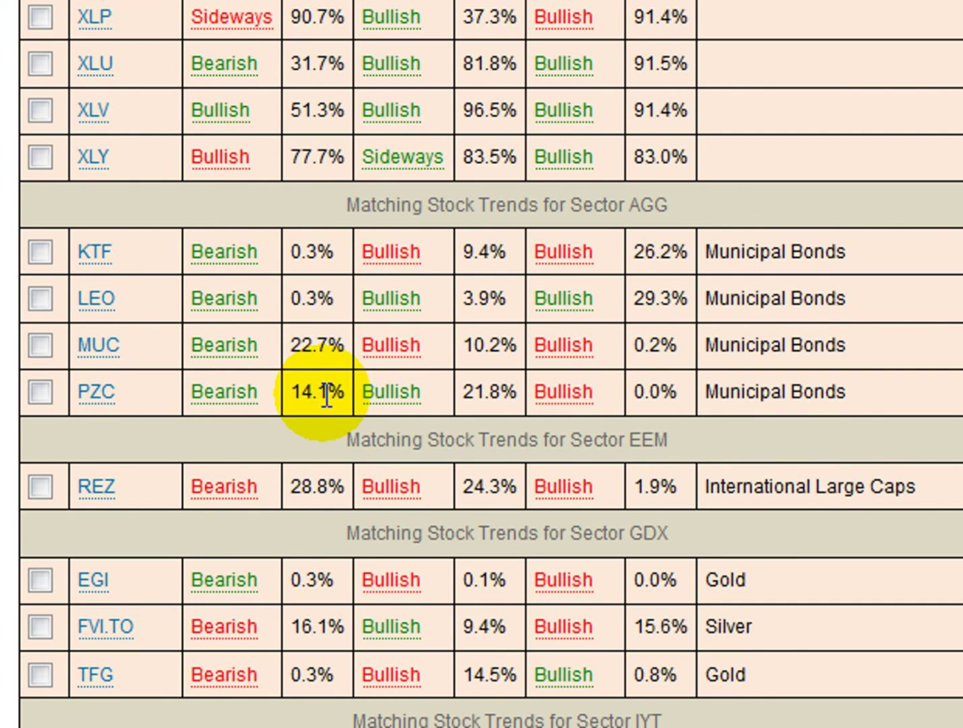
{"action": "scroll", "coordinate": [326, 395], "scroll_direction": "down", "scroll_amount": 8}
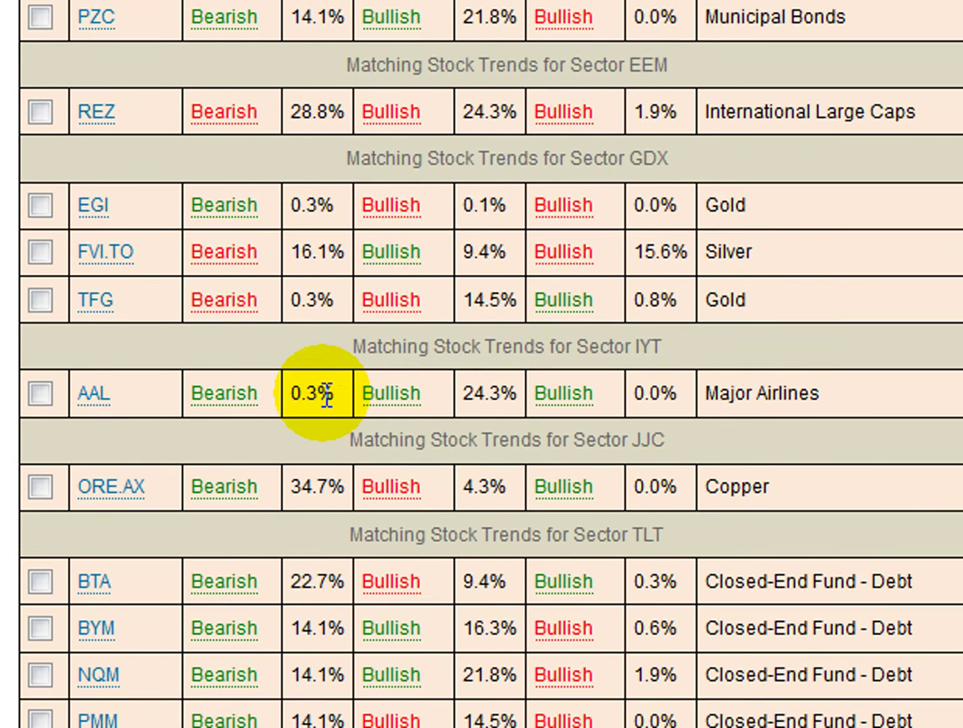
{"action": "scroll", "coordinate": [316, 394], "scroll_direction": "up", "scroll_amount": 8}
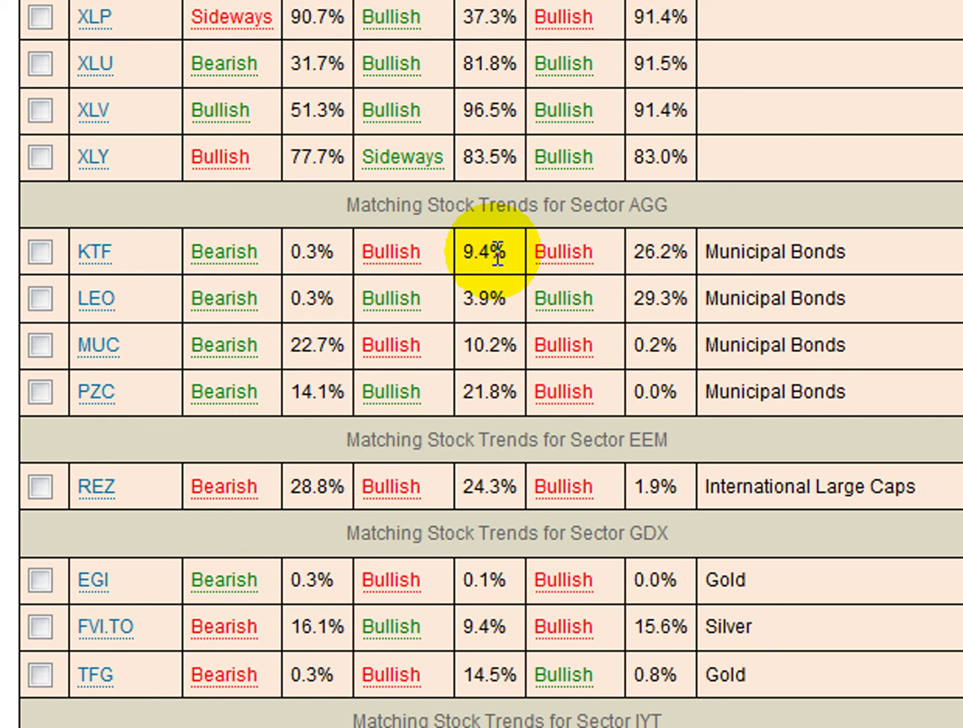
{"action": "scroll", "coordinate": [682, 299], "scroll_direction": "down", "scroll_amount": 15}
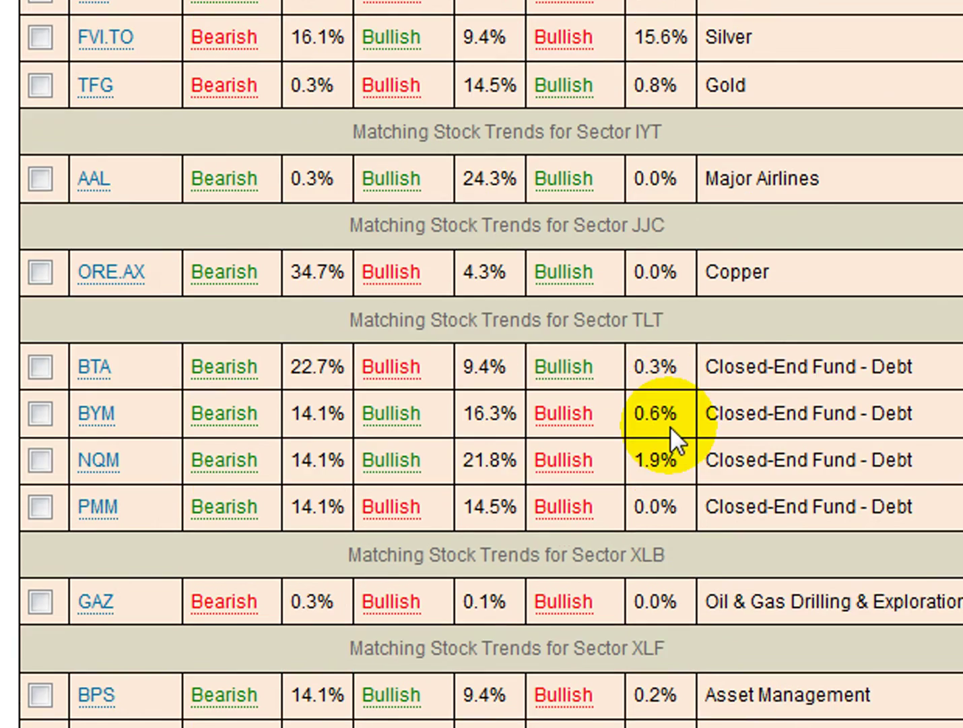
{"action": "scroll", "coordinate": [671, 423], "scroll_direction": "down", "scroll_amount": 3}
{"action": "scroll", "coordinate": [659, 430], "scroll_direction": "up", "scroll_amount": 12}
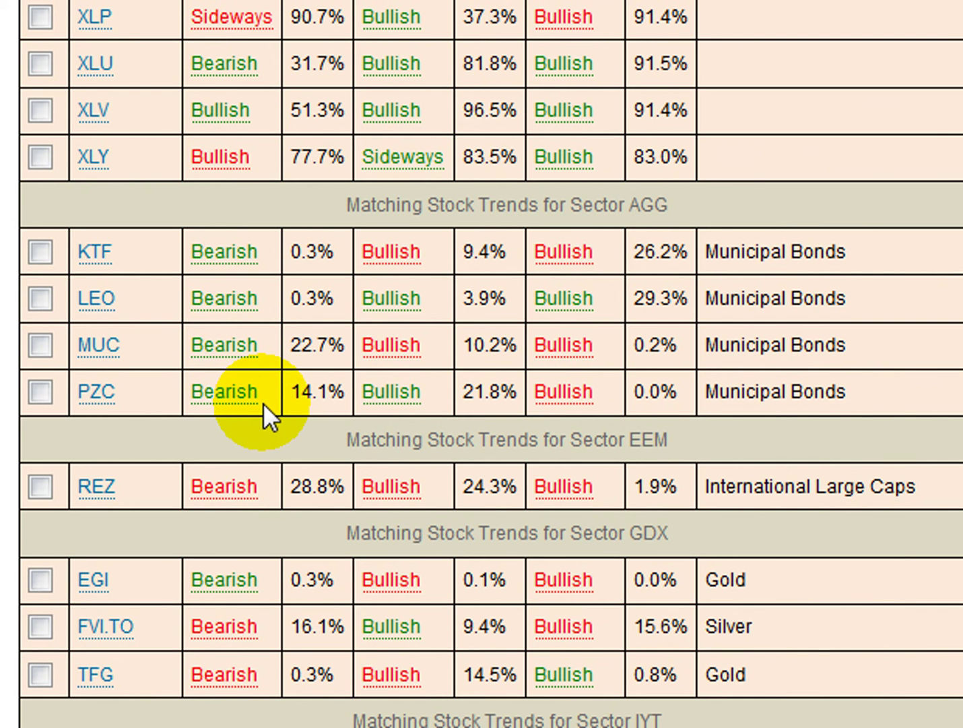
{"action": "scroll", "coordinate": [262, 402], "scroll_direction": "up", "scroll_amount": 5}
{"action": "scroll", "coordinate": [247, 388], "scroll_direction": "down", "scroll_amount": 10}
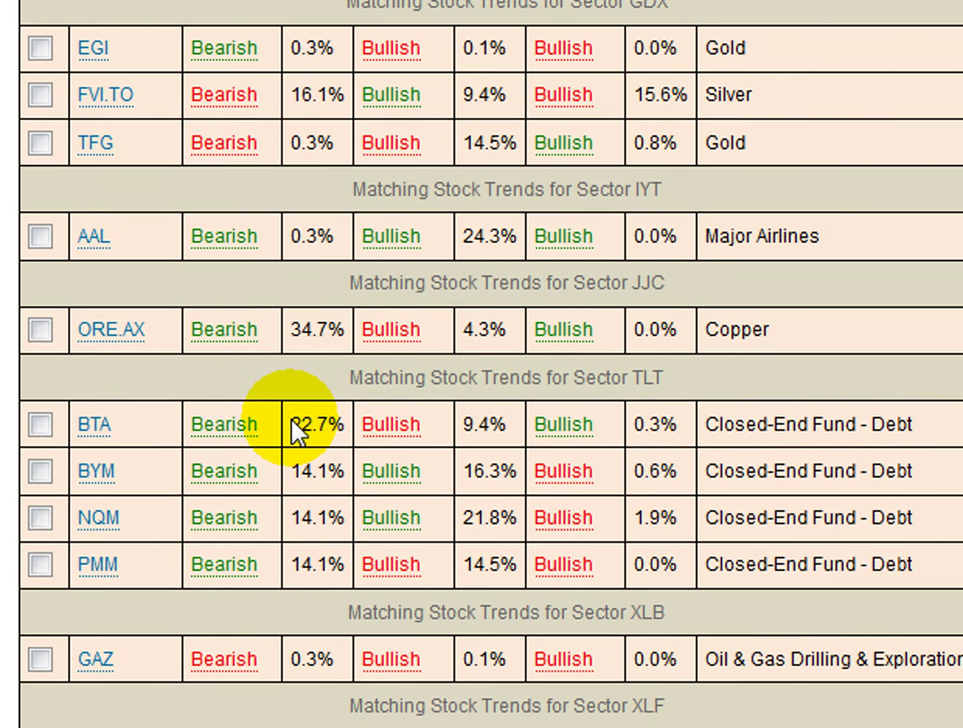
{"action": "scroll", "coordinate": [156, 446], "scroll_direction": "down", "scroll_amount": 3}
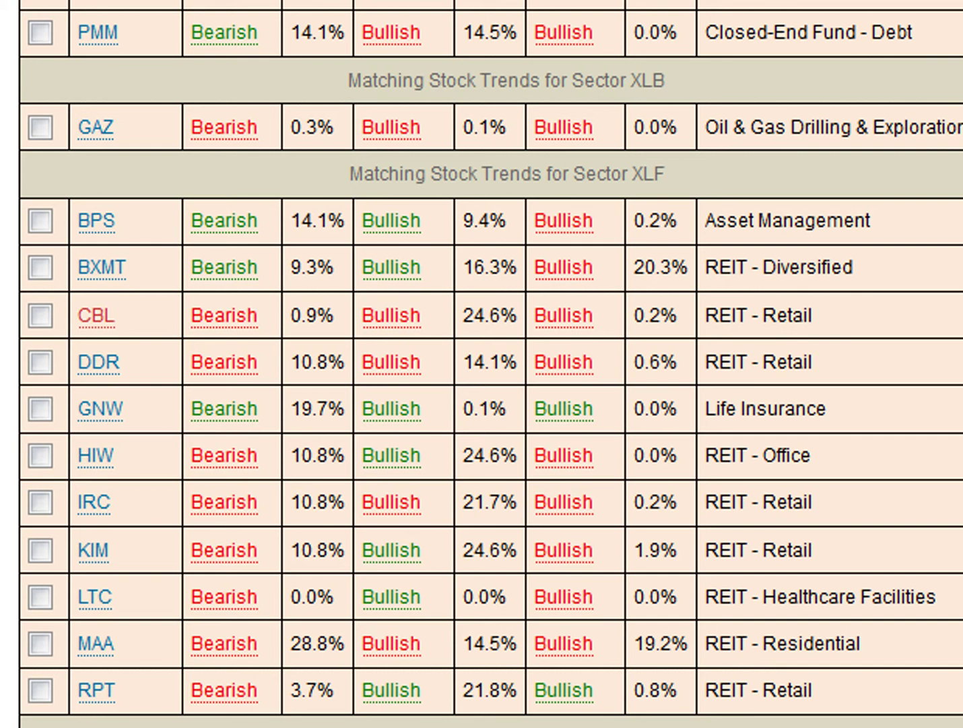
{"action": "scroll", "coordinate": [481, 364], "scroll_direction": "down", "scroll_amount": 4}
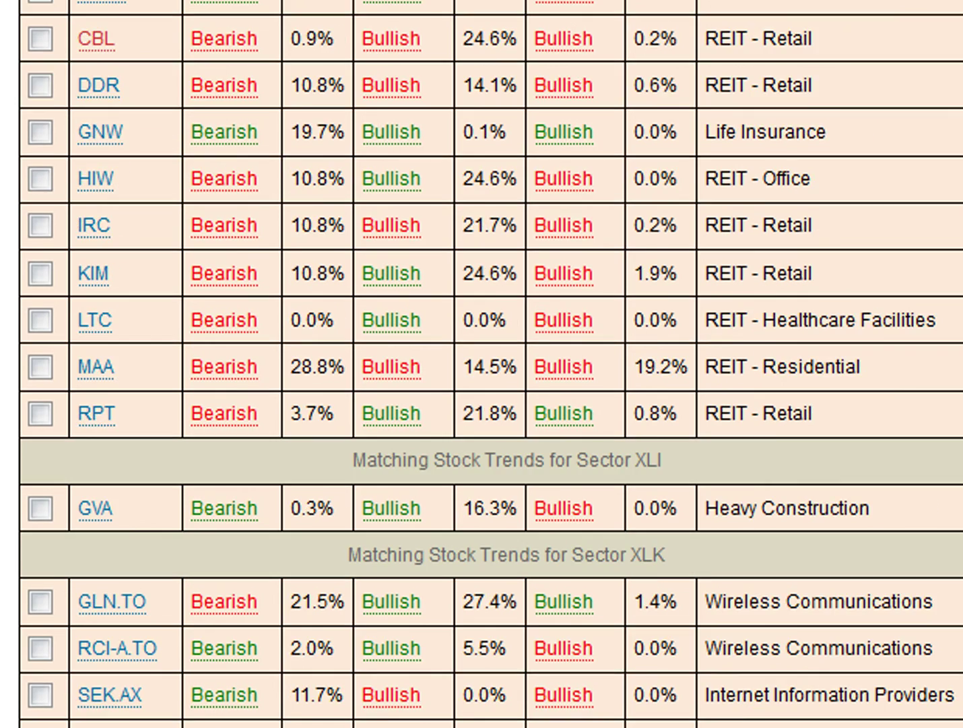
Select every symbol in the scan results and show all their charts.
{"action": "scroll", "coordinate": [481, 364], "scroll_direction": "up", "scroll_amount": 20}
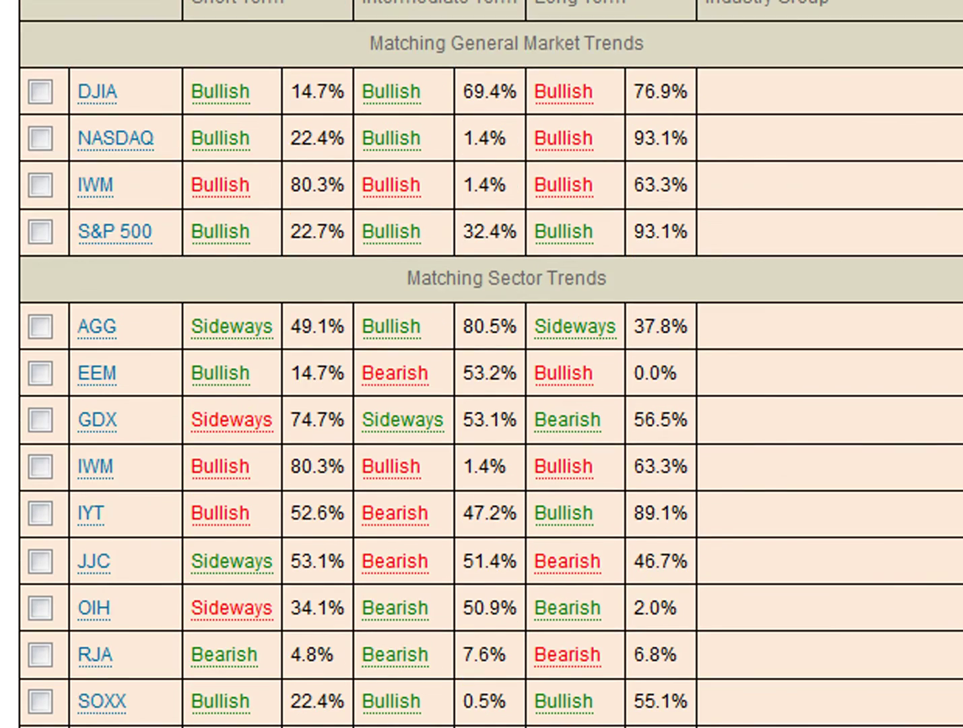
{"action": "scroll", "coordinate": [913, 204], "scroll_direction": "up", "scroll_amount": 3}
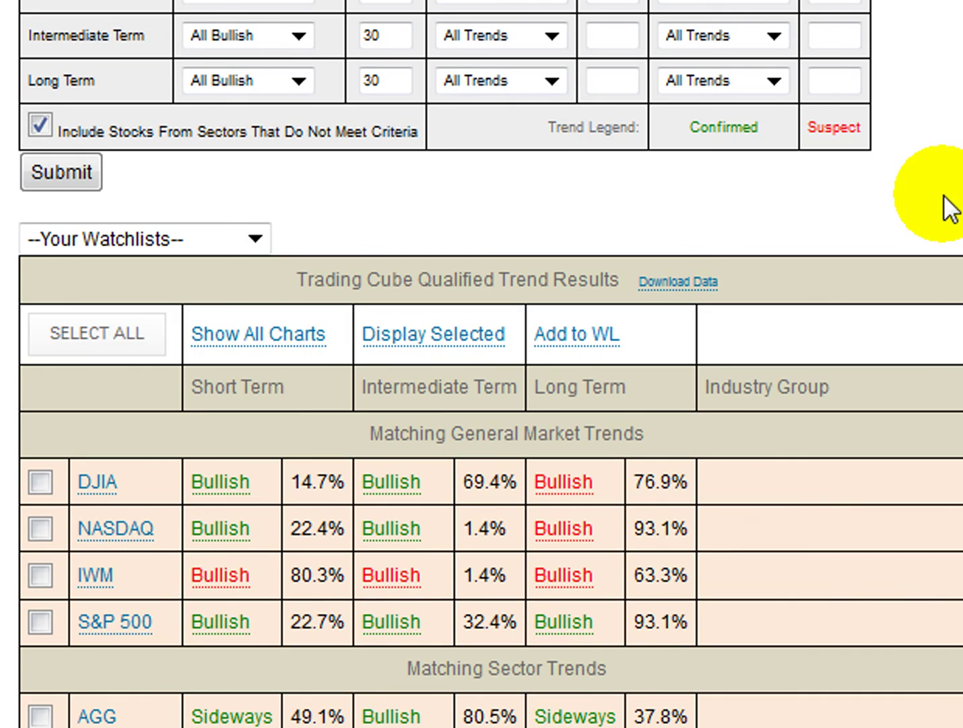
{"action": "left_click", "coordinate": [98, 337]}
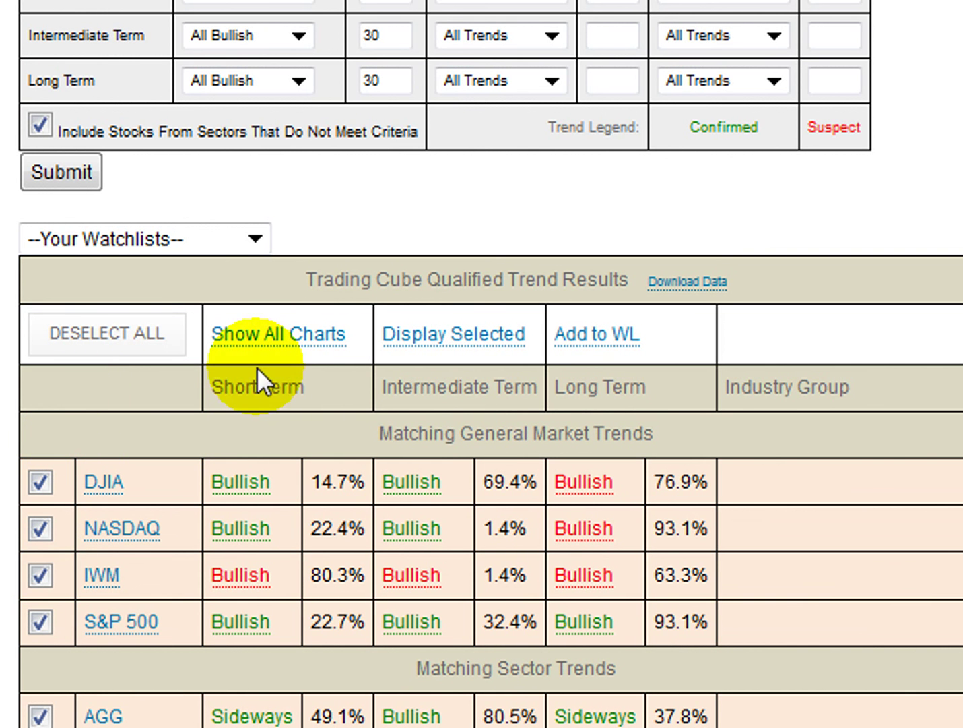
{"action": "left_click", "coordinate": [288, 341]}
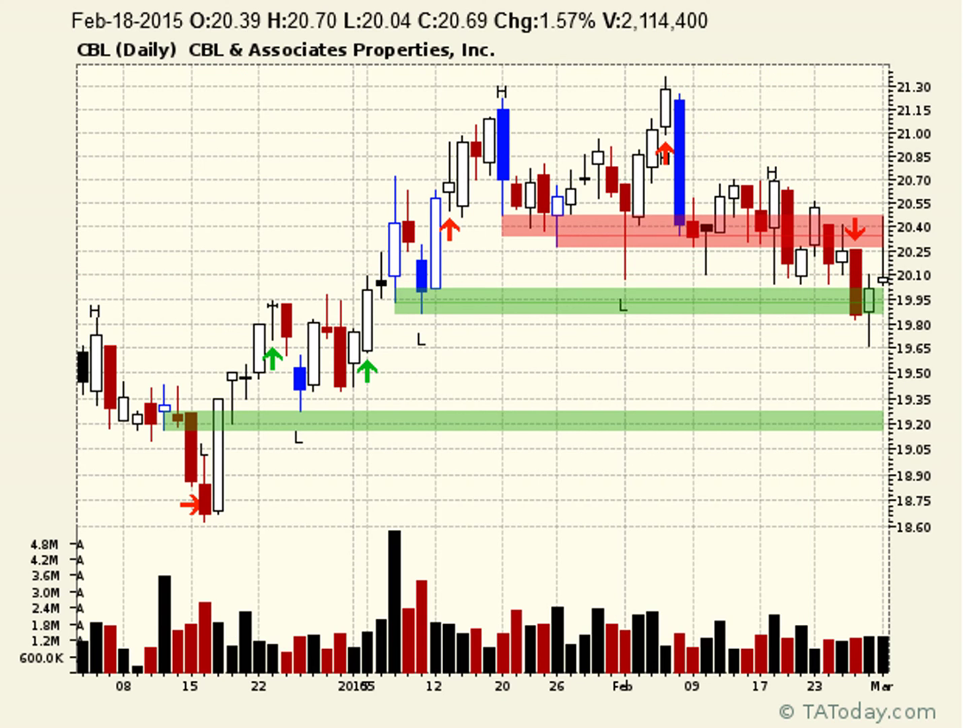
Advance the chart display from ^DJI to ^IXIC and close the Watch List Control window.
{"action": "left_click", "coordinate": [589, 80]}
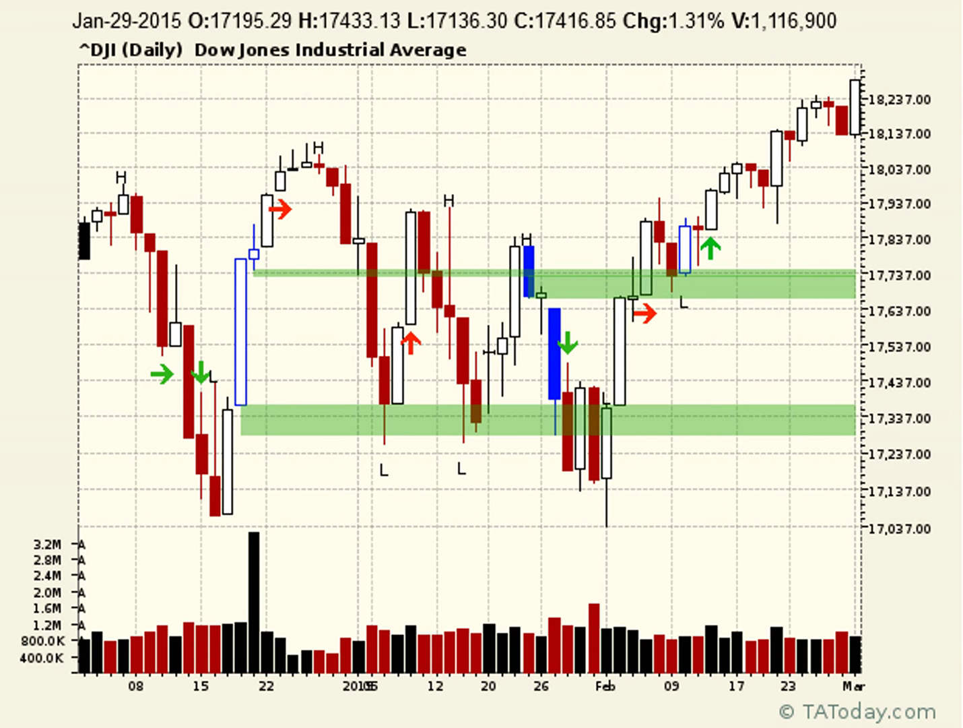
{"action": "left_click", "coordinate": [640, 290]}
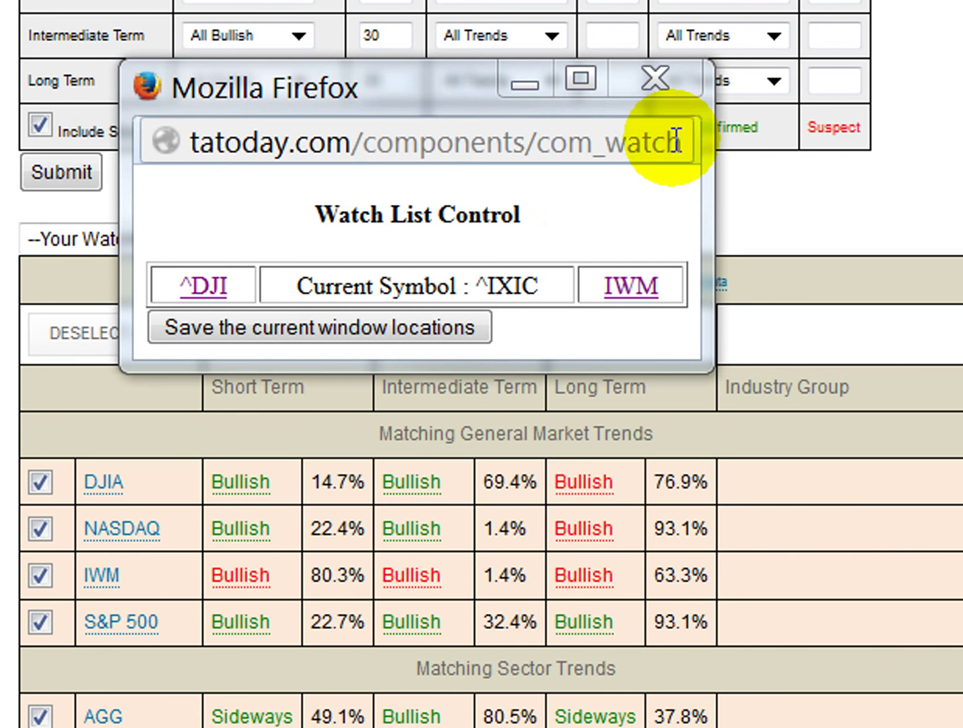
{"action": "left_click", "coordinate": [672, 80]}
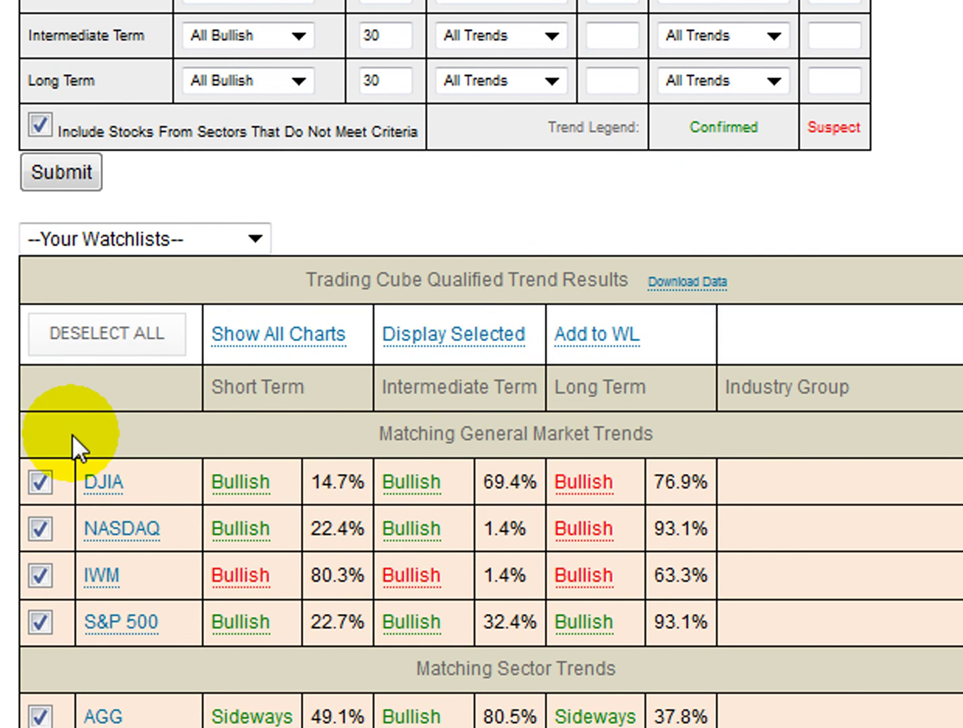
Replace the full selection with BTA, BYM, NQM and PMM from sector TLT and display the selected charts.
{"action": "scroll", "coordinate": [326, 523], "scroll_direction": "down", "scroll_amount": 3}
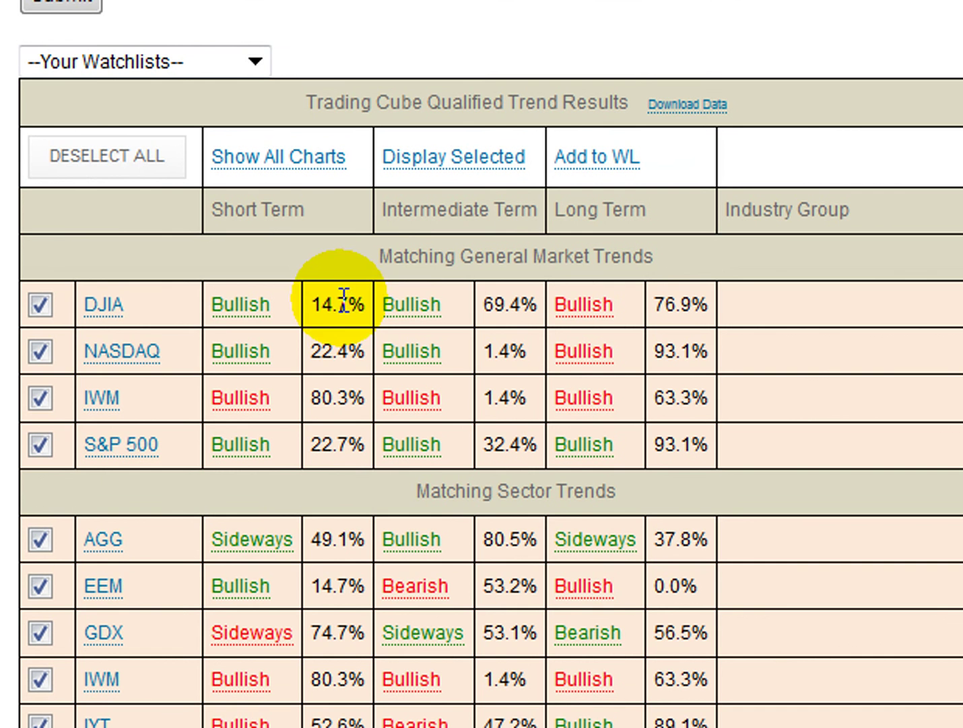
{"action": "left_click", "coordinate": [101, 169]}
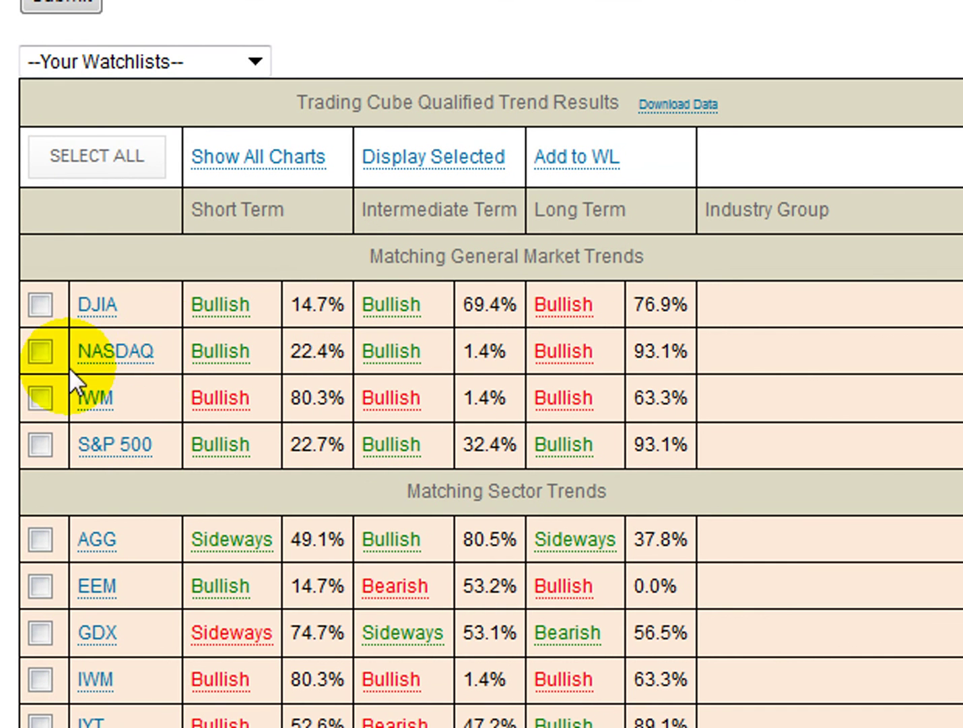
{"action": "scroll", "coordinate": [134, 390], "scroll_direction": "down", "scroll_amount": 20}
{"action": "scroll", "coordinate": [132, 406], "scroll_direction": "down", "scroll_amount": 11}
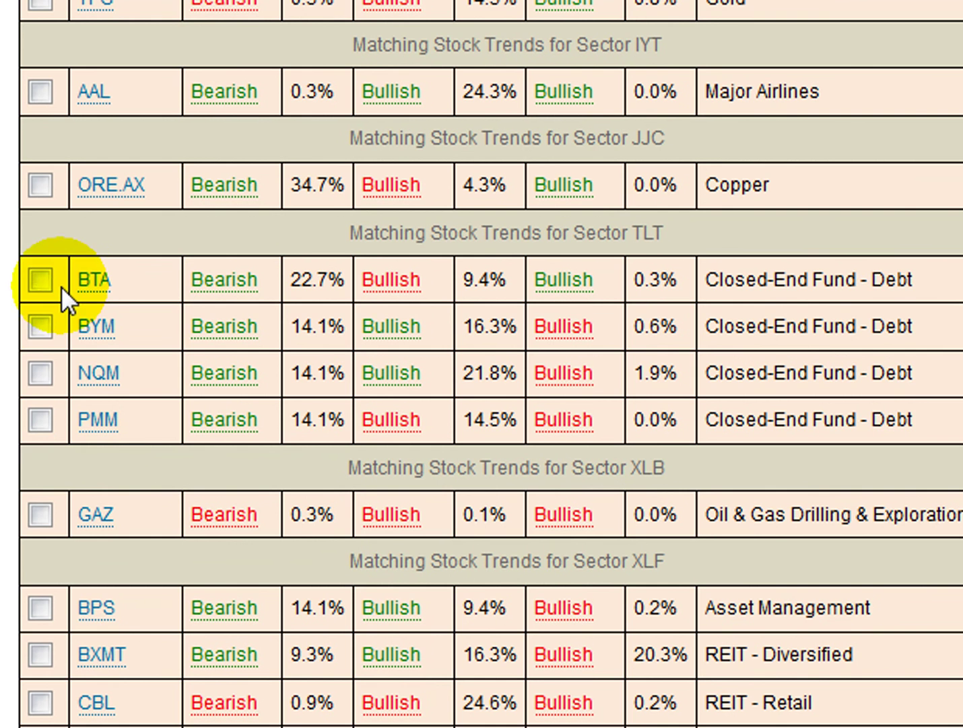
{"action": "left_click", "coordinate": [42, 281]}
{"action": "left_click", "coordinate": [38, 330]}
{"action": "left_click", "coordinate": [41, 373]}
{"action": "left_click", "coordinate": [43, 420]}
{"action": "scroll", "coordinate": [298, 428], "scroll_direction": "up", "scroll_amount": 20}
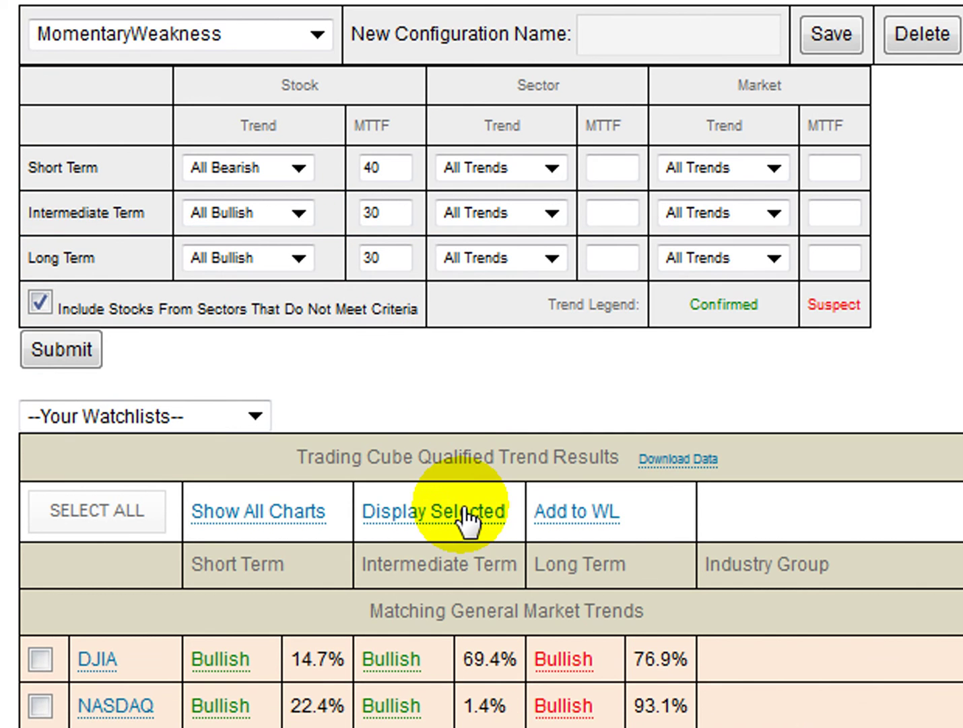
{"action": "left_click", "coordinate": [468, 518]}
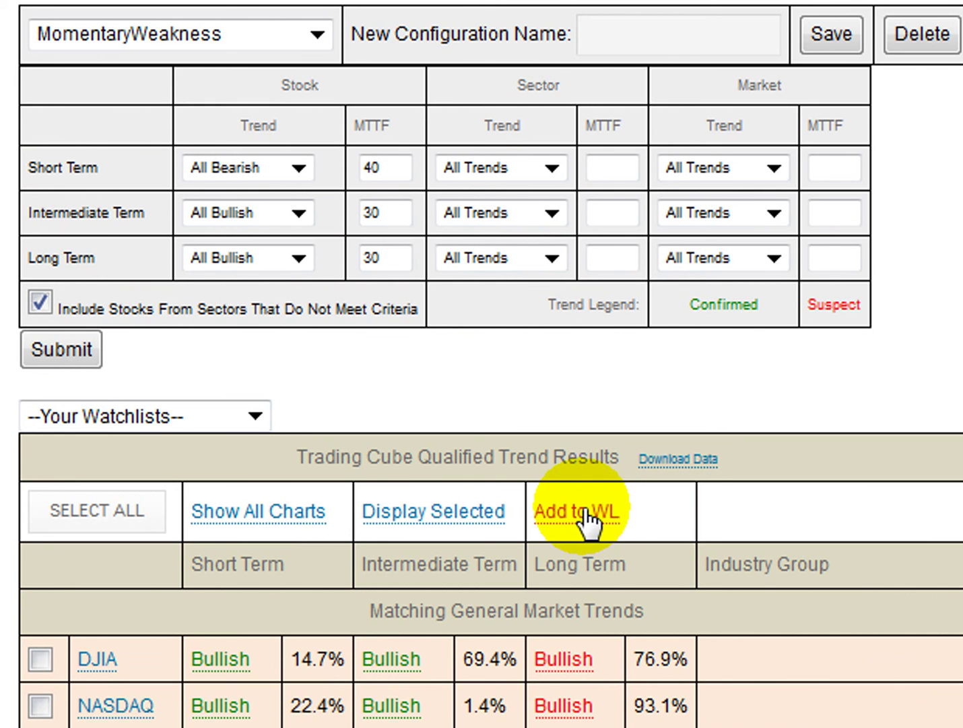
Add the selected symbols to the tmp watchlist and dismiss the resulting message.
{"action": "left_click", "coordinate": [212, 422]}
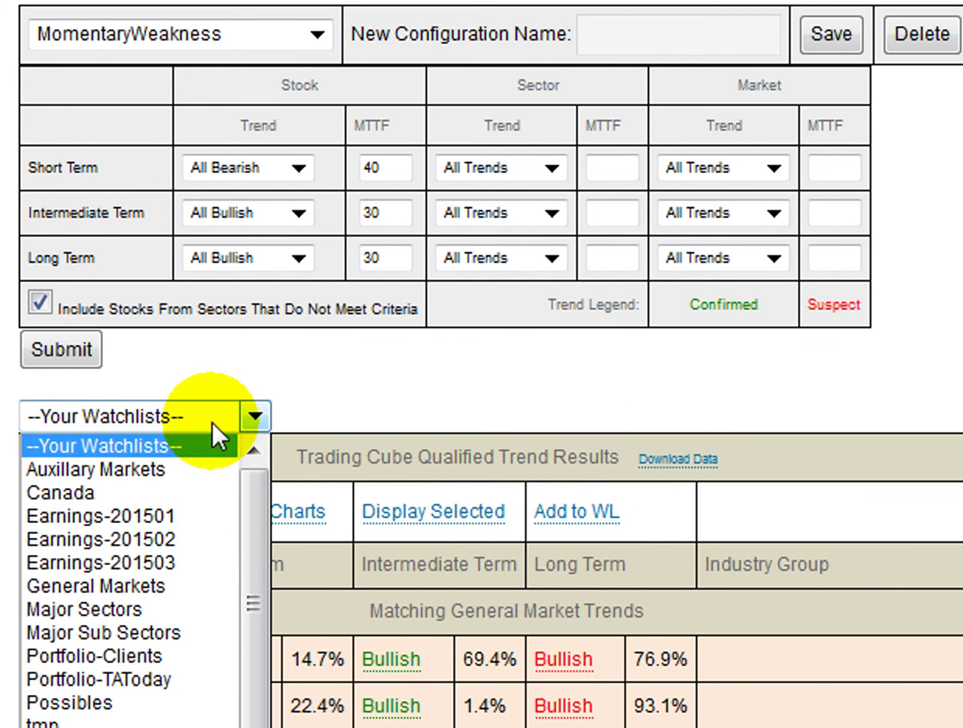
{"action": "left_click", "coordinate": [42, 722]}
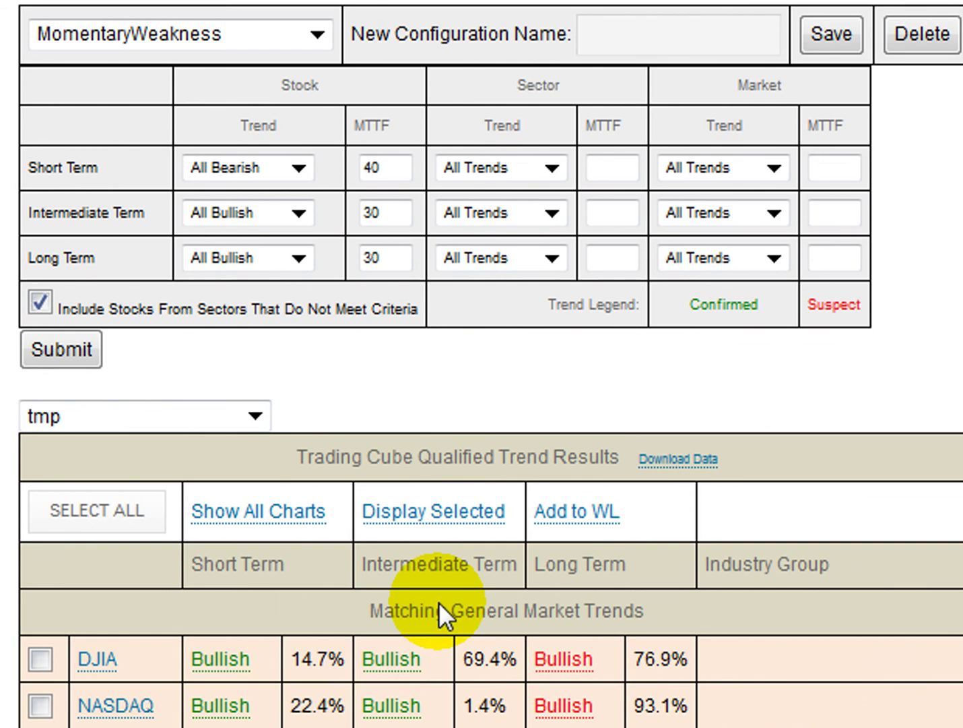
{"action": "scroll", "coordinate": [652, 369], "scroll_direction": "down", "scroll_amount": 3}
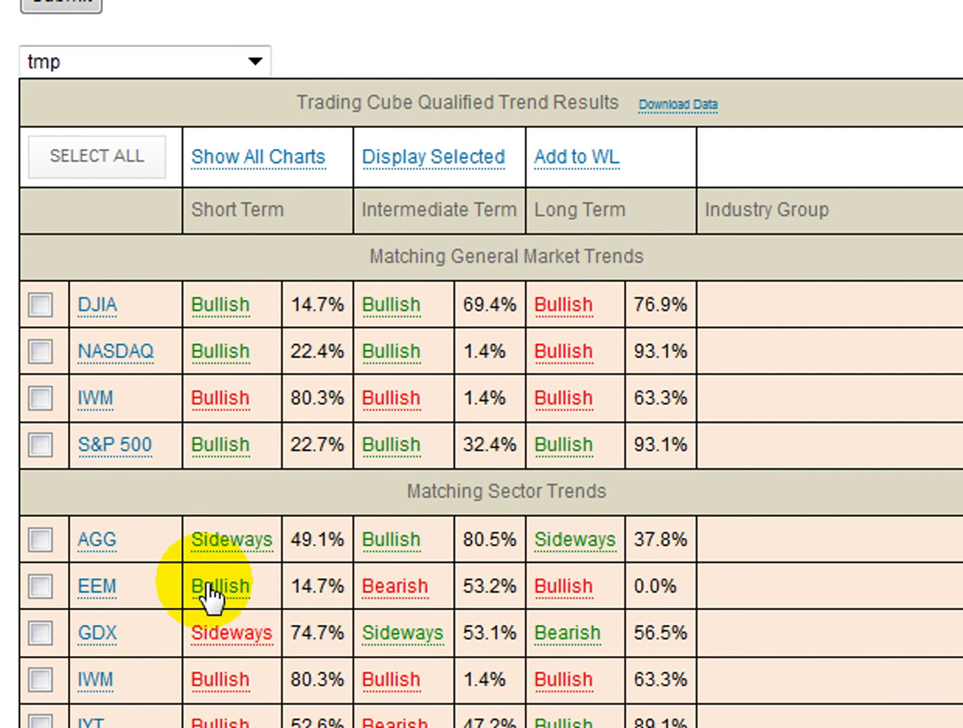
{"action": "left_click", "coordinate": [587, 161]}
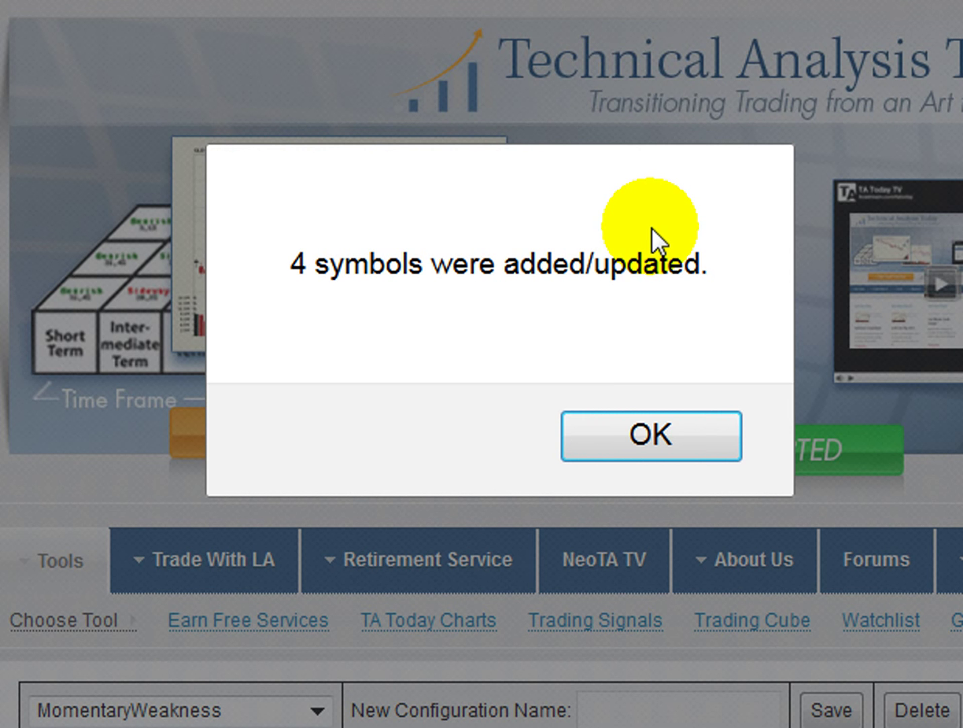
{"action": "left_click", "coordinate": [623, 457]}
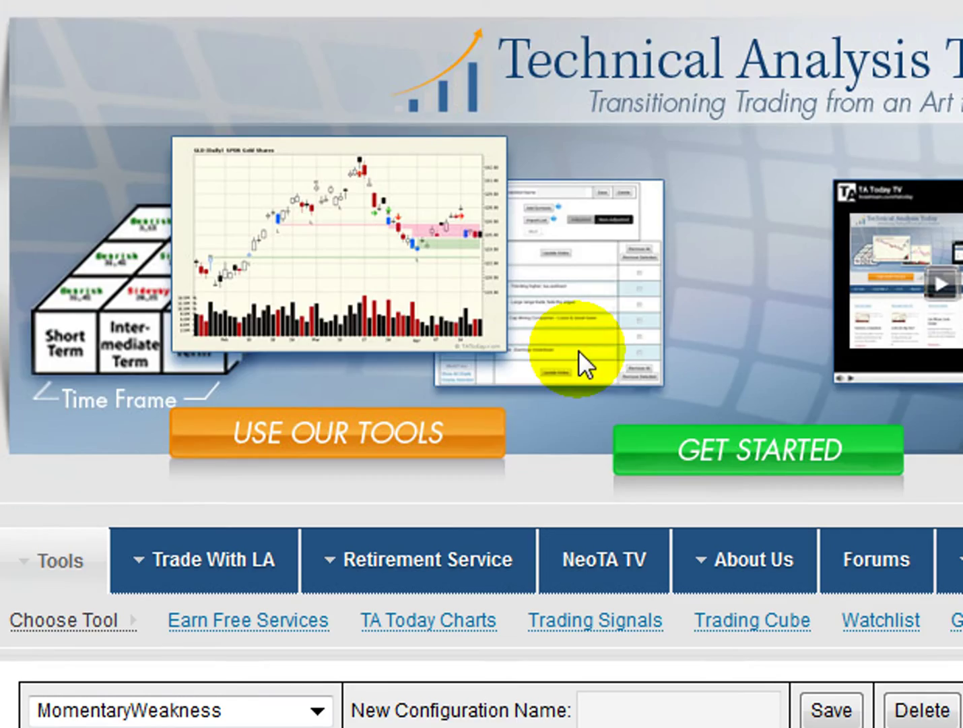
Open the chart for EGI under sector GDX and bring it in front of its trading cube window.
{"action": "scroll", "coordinate": [523, 390], "scroll_direction": "down", "scroll_amount": 10}
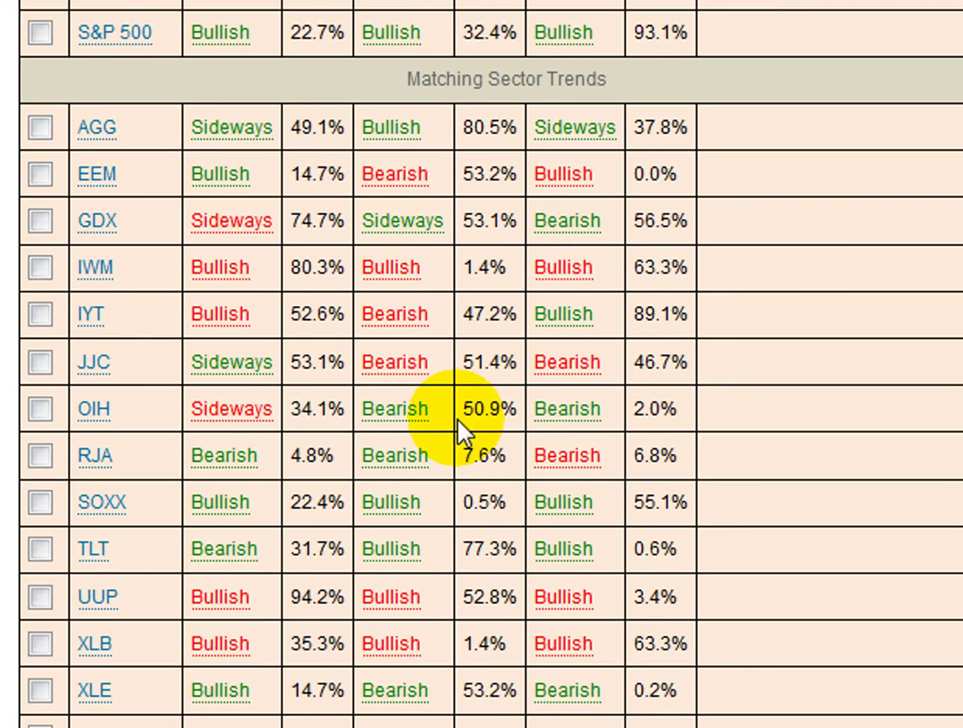
{"action": "scroll", "coordinate": [467, 412], "scroll_direction": "up", "scroll_amount": 10}
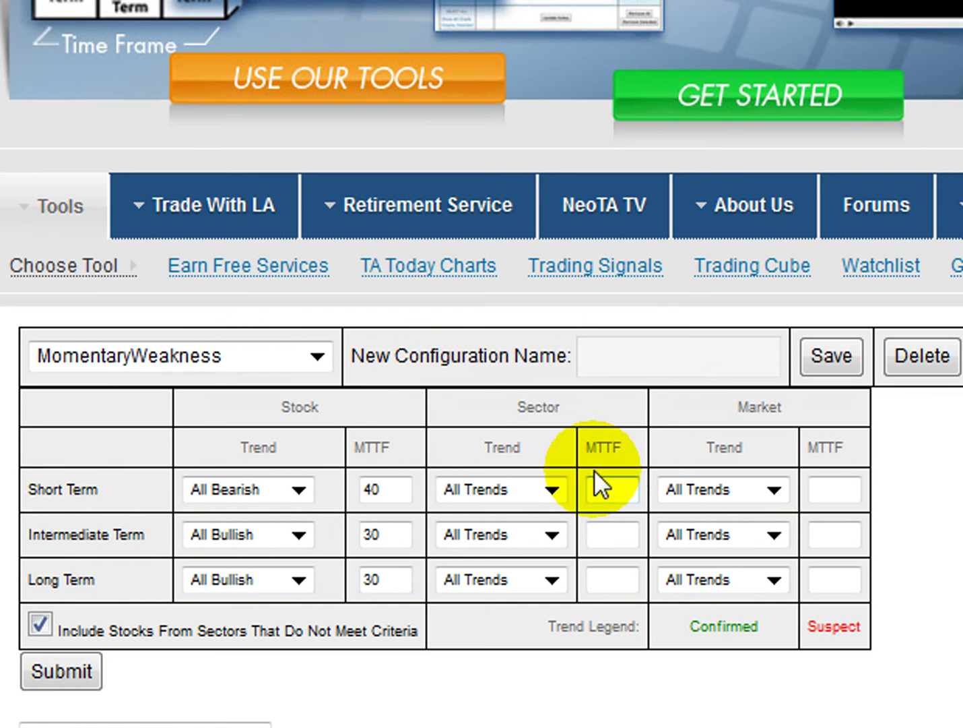
{"action": "scroll", "coordinate": [587, 458], "scroll_direction": "down", "scroll_amount": 5}
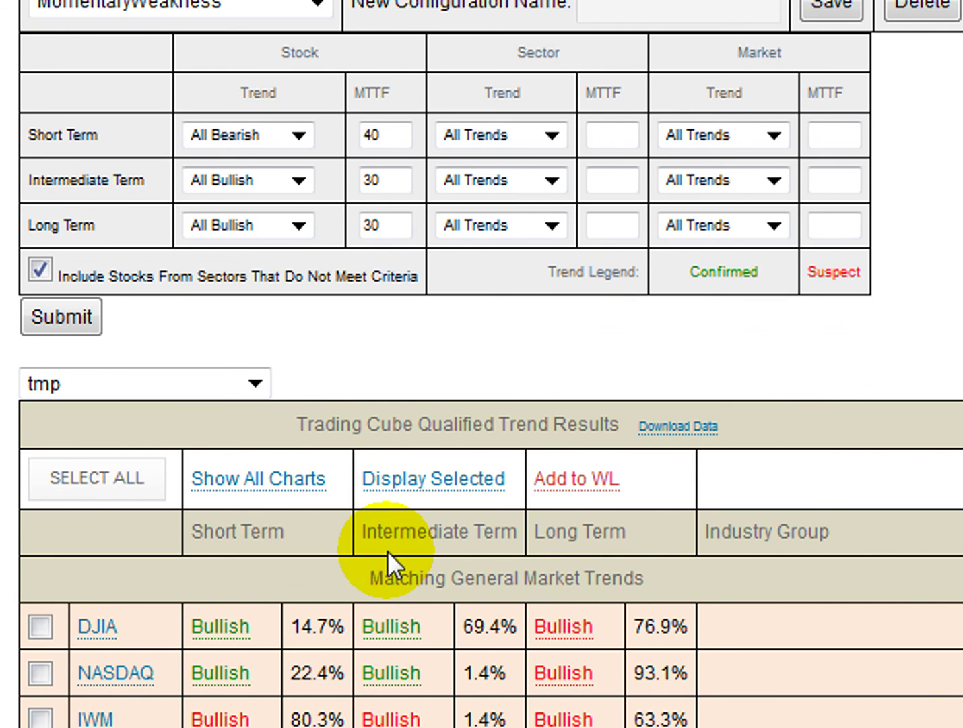
{"action": "scroll", "coordinate": [193, 610], "scroll_direction": "down", "scroll_amount": 15}
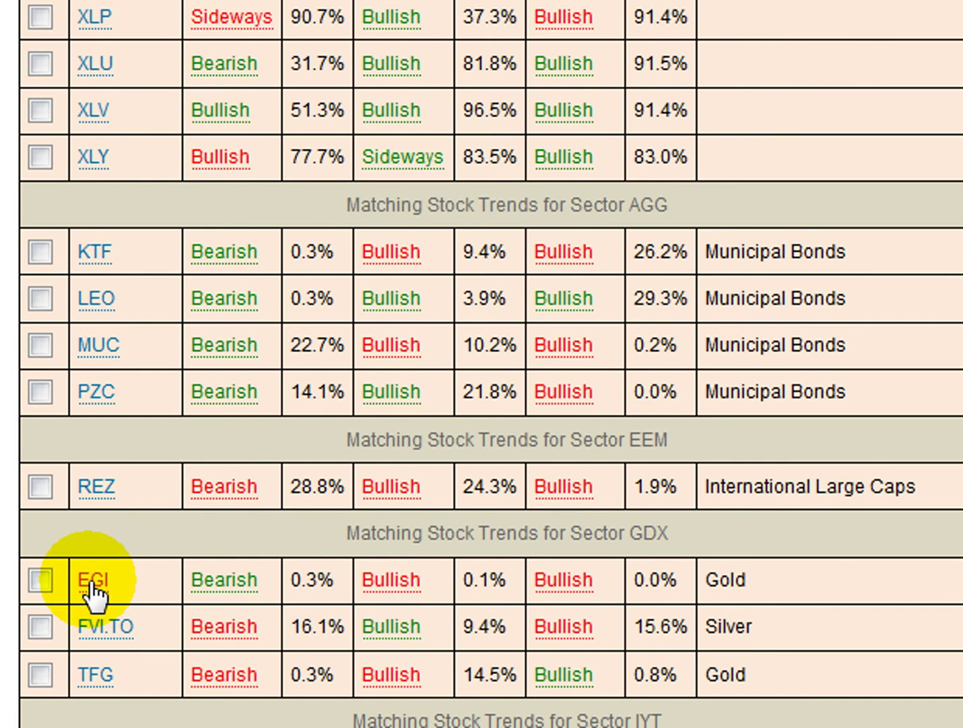
{"action": "left_click", "coordinate": [92, 578]}
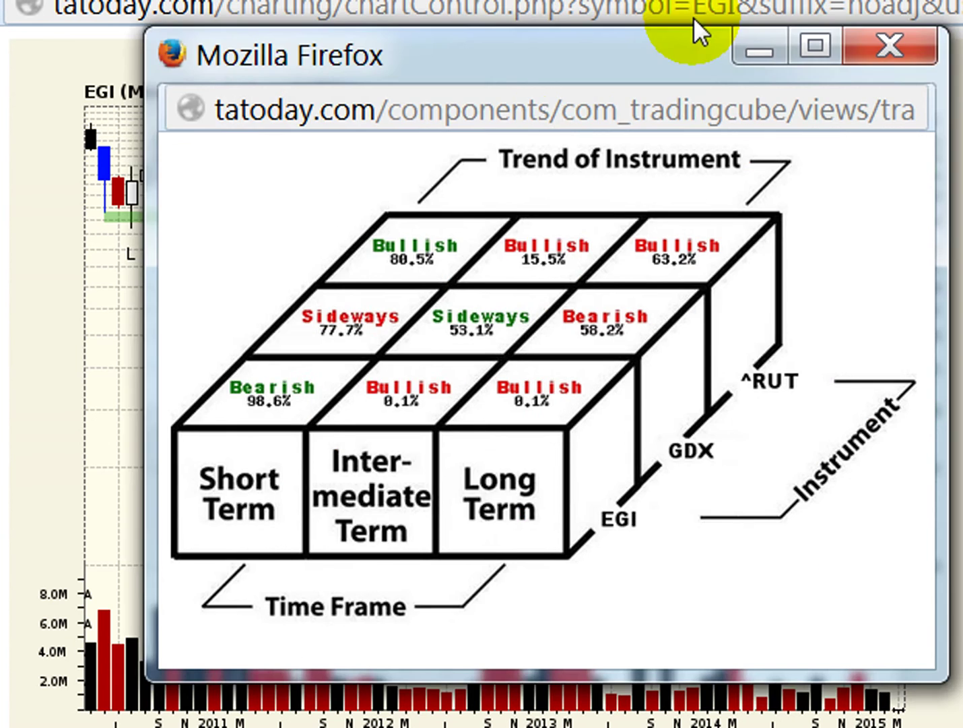
{"action": "left_click", "coordinate": [781, 85]}
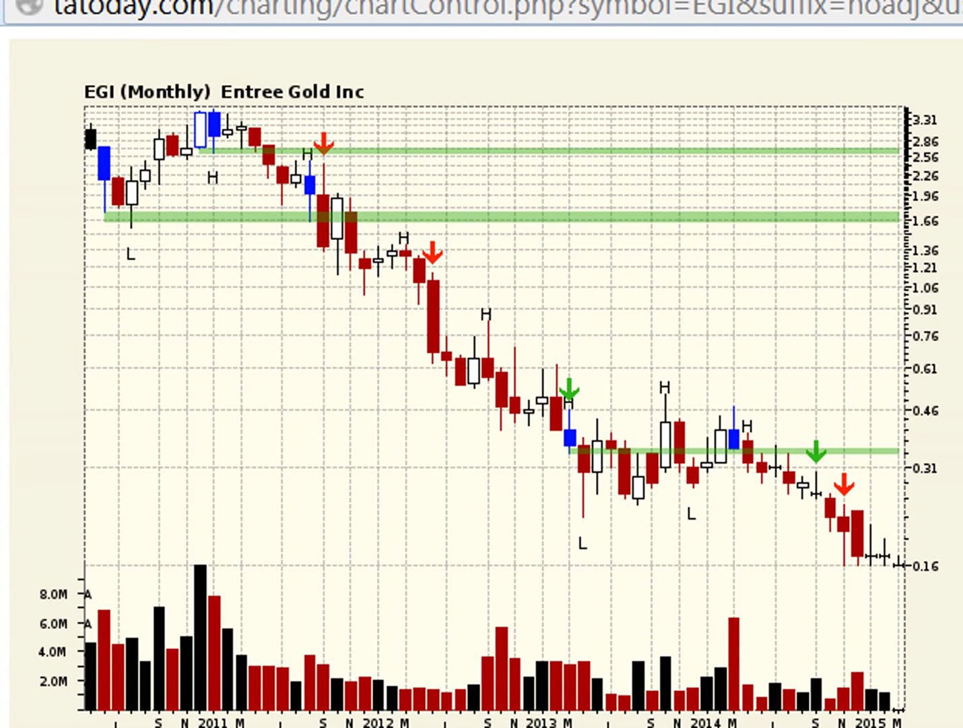
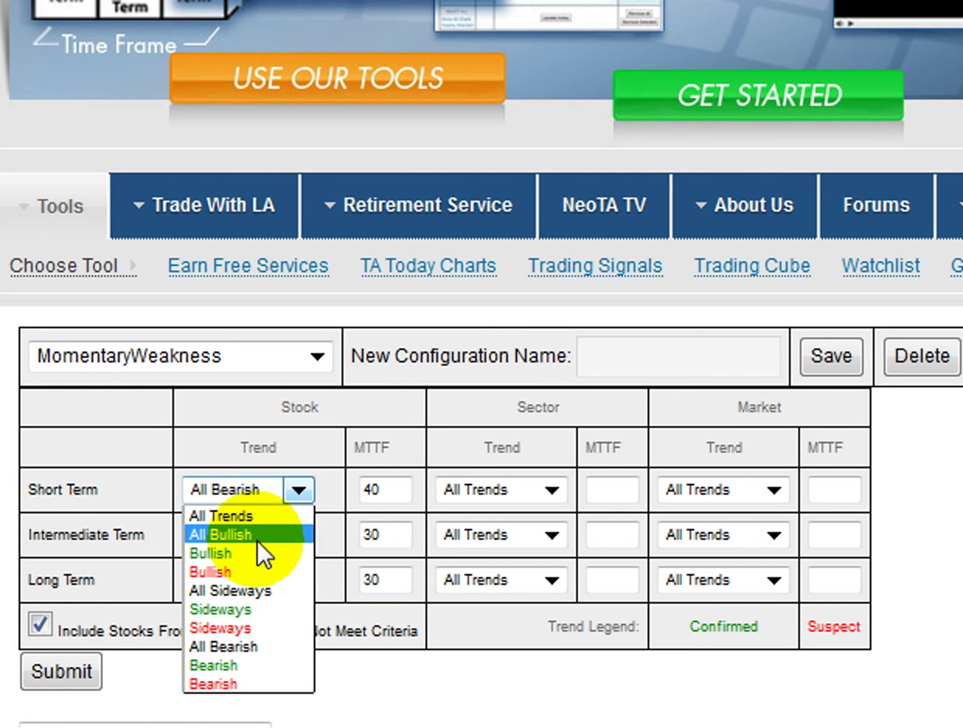
Try confirmed (green) Bullish as the short-term stock trend and replace it with suspect (red) Bullish.
{"action": "left_click", "coordinate": [246, 548]}
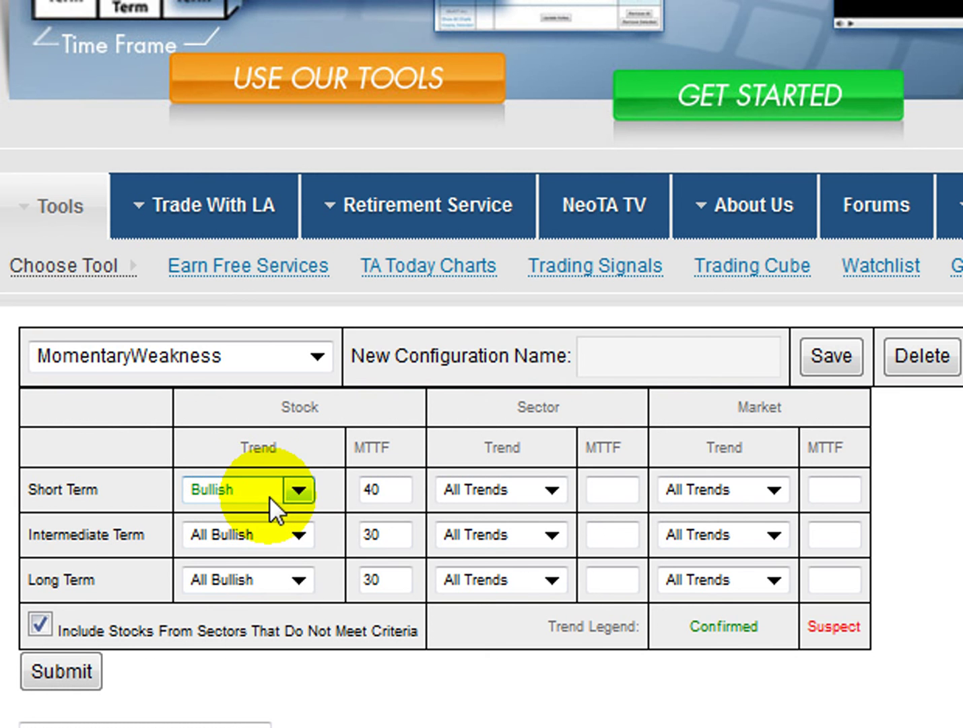
{"action": "left_click", "coordinate": [298, 490]}
{"action": "left_click", "coordinate": [272, 572]}
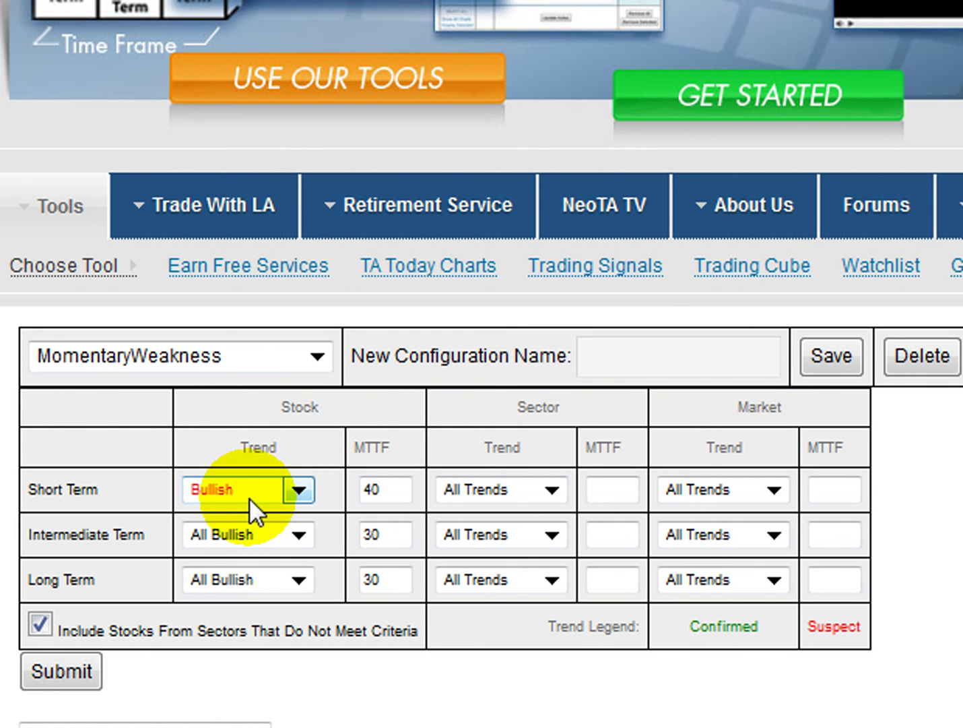
Try 50 and 51 as the short-term stock MTTF and settle on 70.
{"action": "left_click", "coordinate": [375, 491]}
{"action": "double_click", "coordinate": [376, 490]}
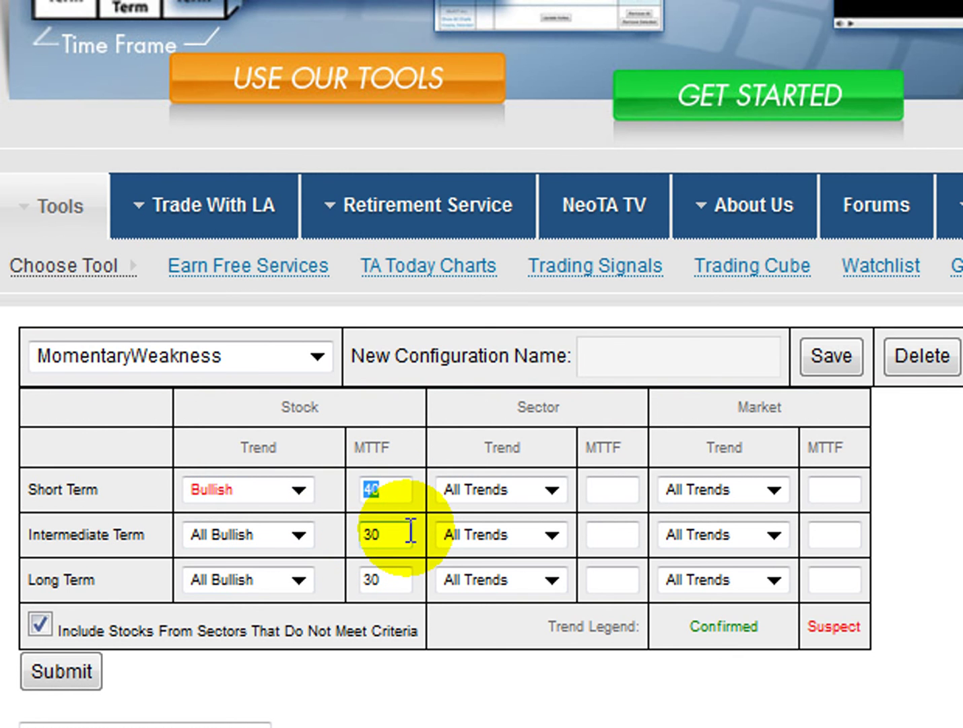
{"action": "type", "text": "50"}
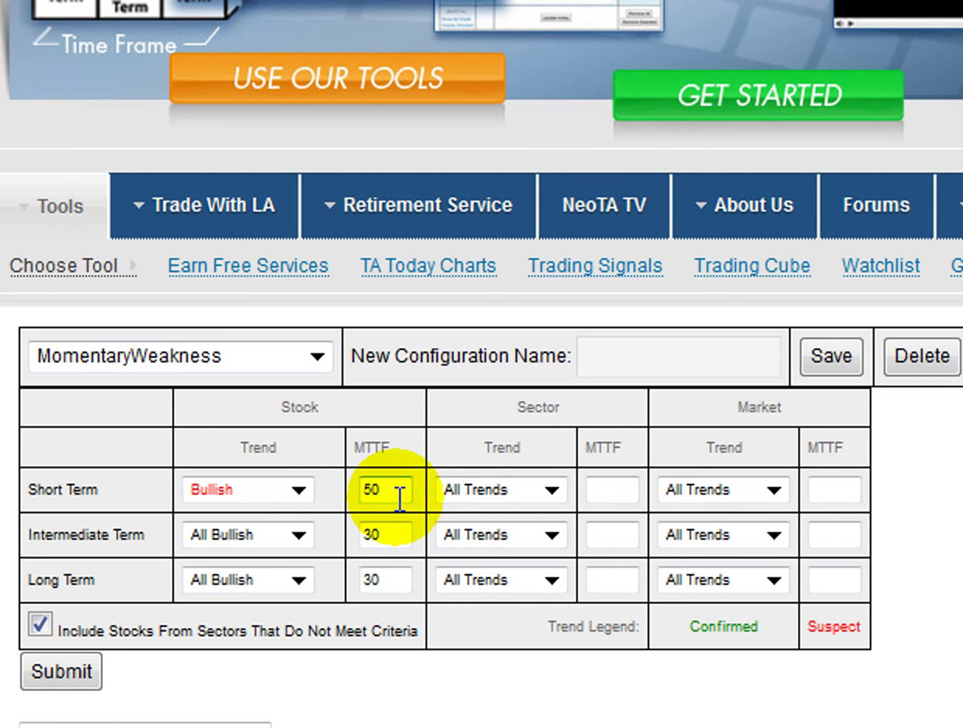
{"action": "left_click_drag", "start_coordinate": [377, 489], "coordinate": [349, 487]}
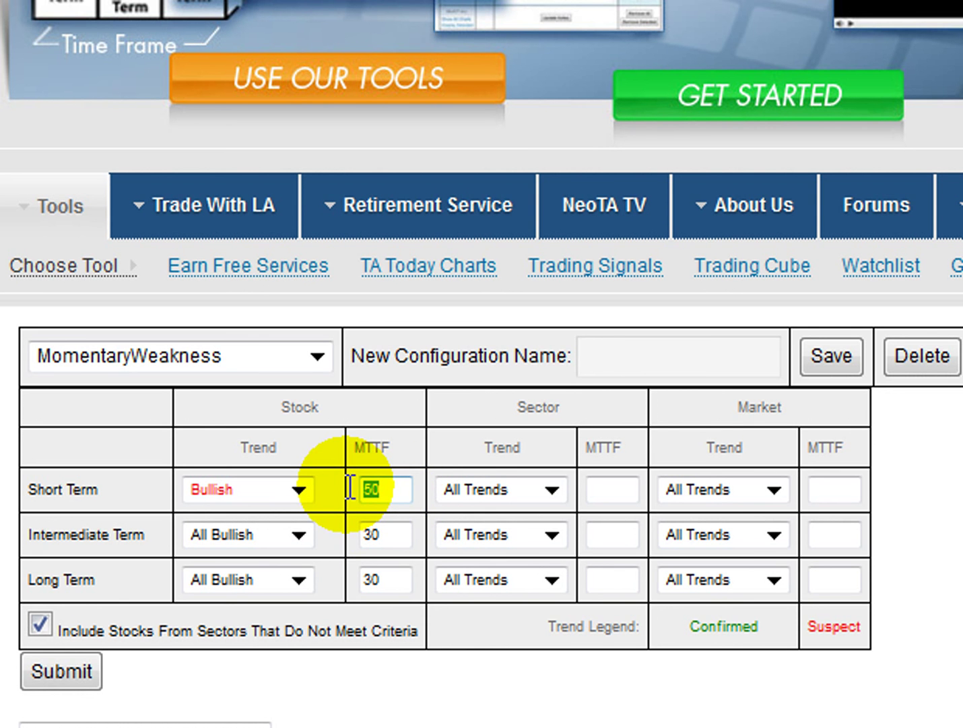
{"action": "type", "text": "51"}
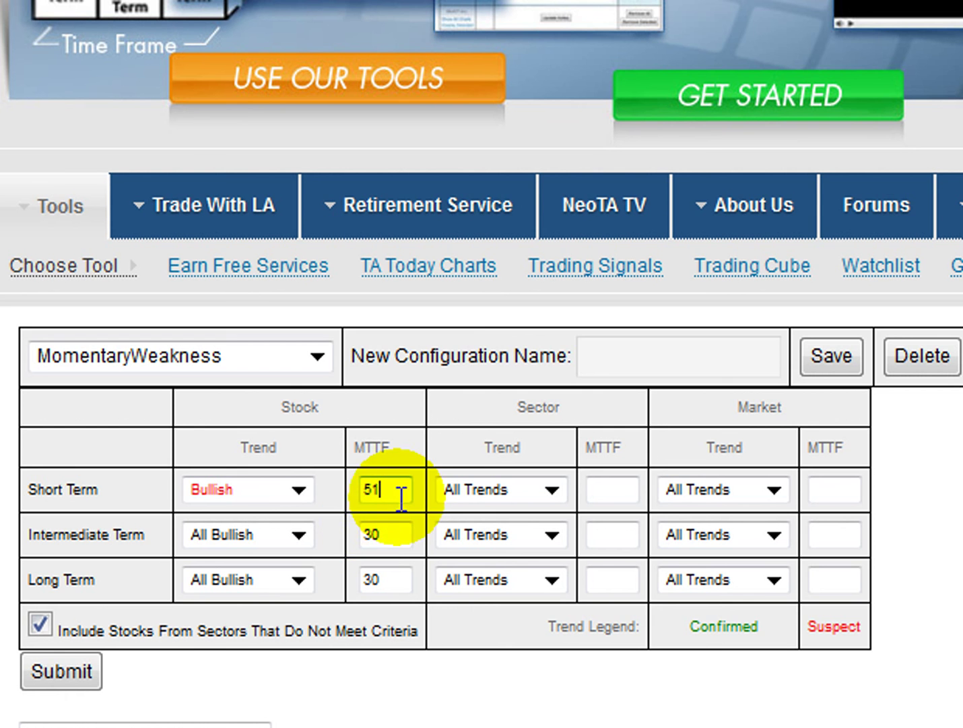
{"action": "double_click", "coordinate": [370, 490]}
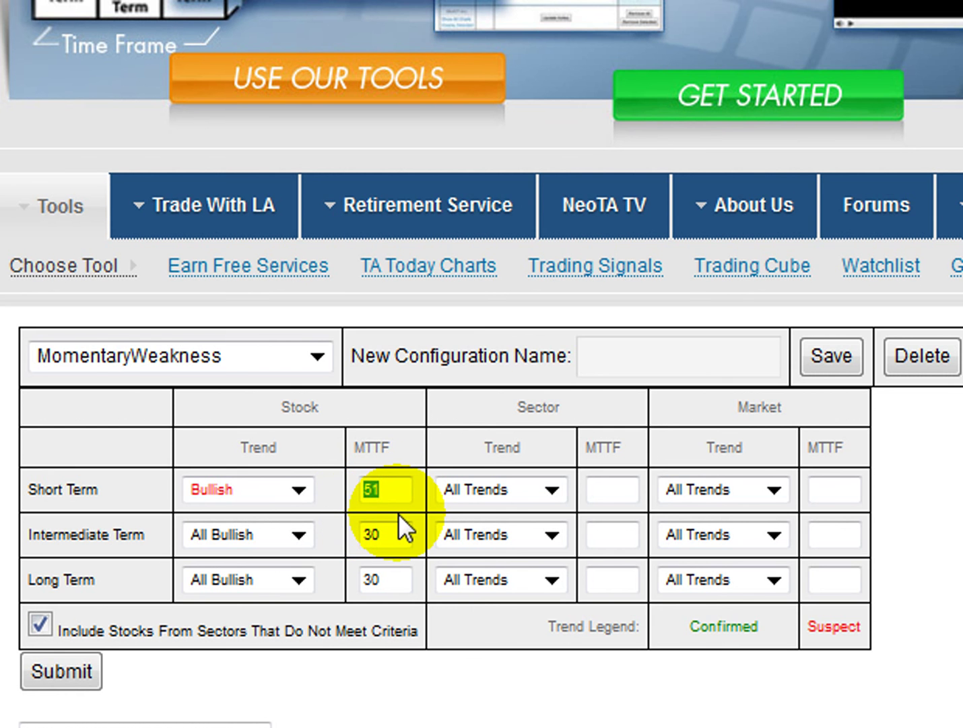
{"action": "type", "text": "70"}
Try confirmed (green) Bullish as the short-term sector trend and restore All Trends.
{"action": "left_click", "coordinate": [559, 492]}
{"action": "left_click", "coordinate": [537, 556]}
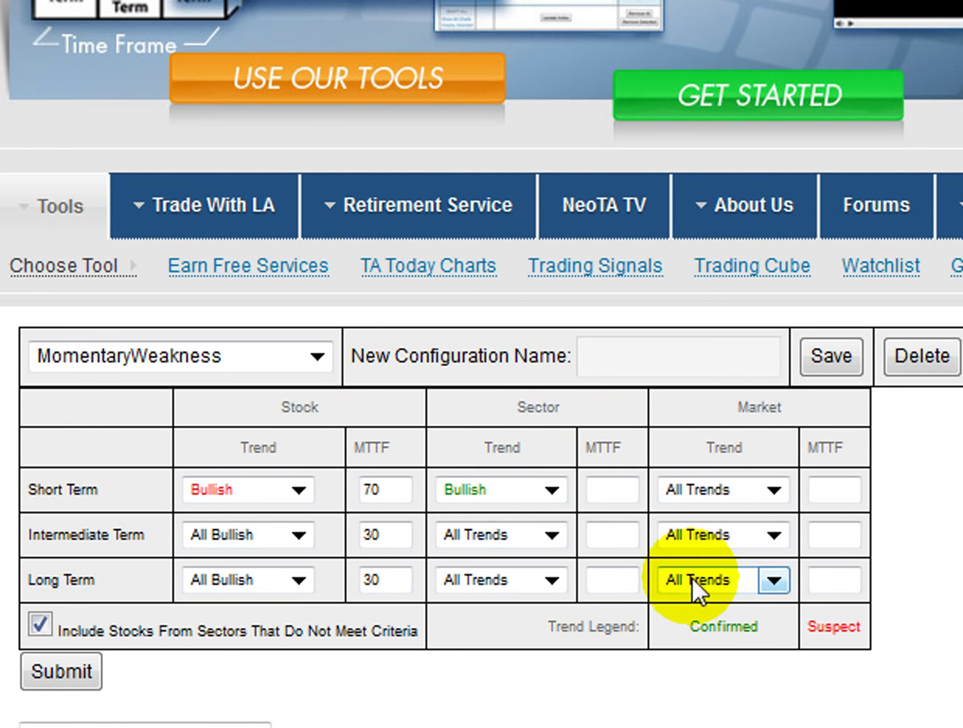
{"action": "left_click", "coordinate": [551, 491]}
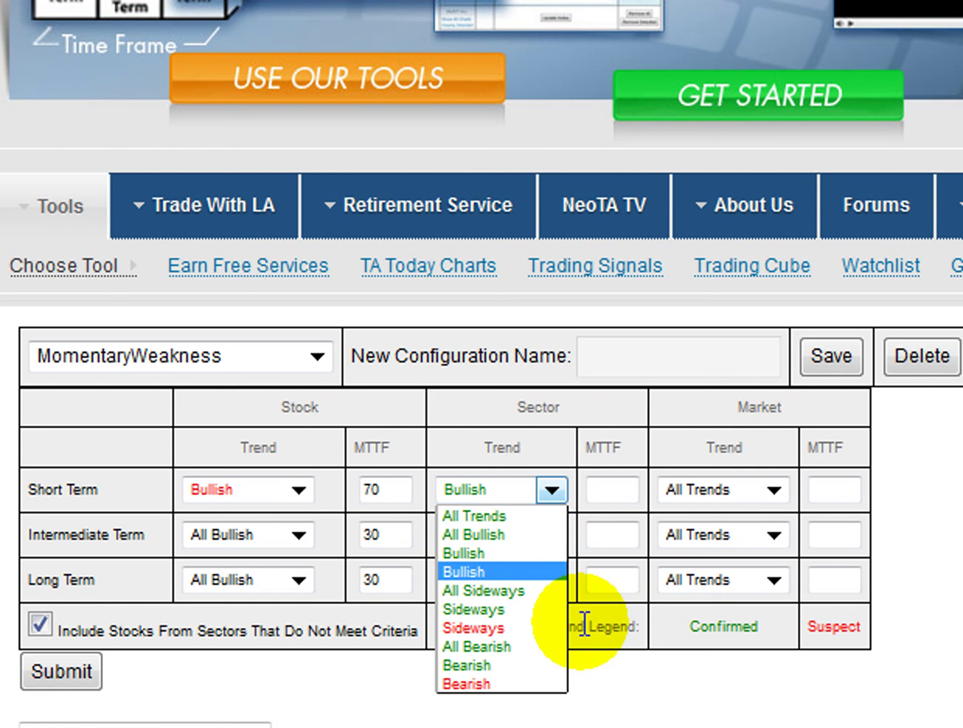
{"action": "left_click", "coordinate": [529, 517]}
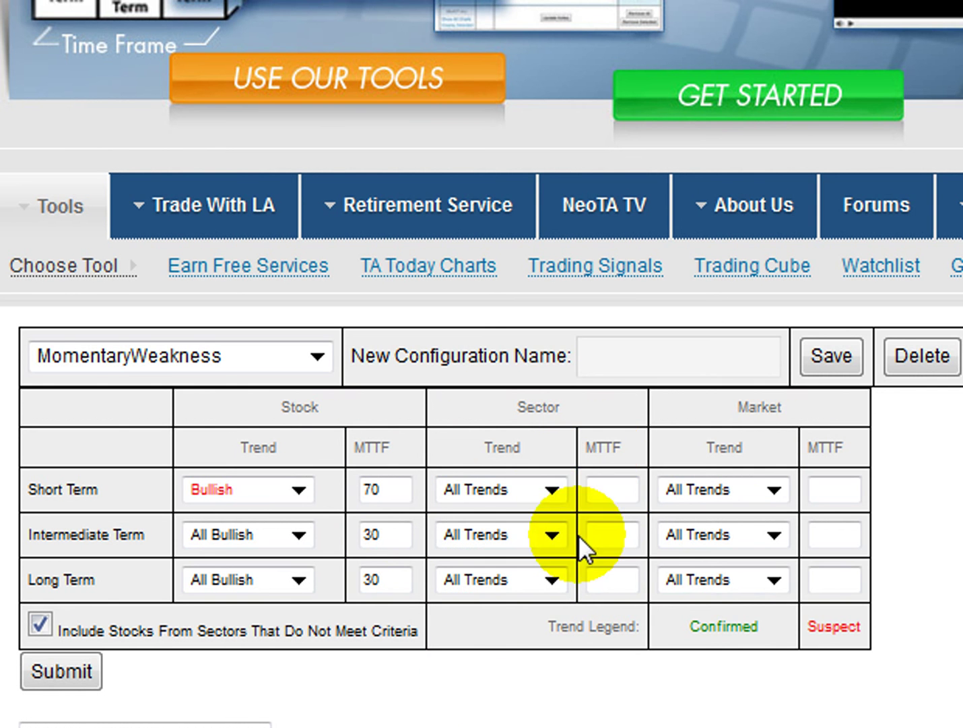
{"action": "scroll", "coordinate": [477, 639], "scroll_direction": "down", "scroll_amount": 3}
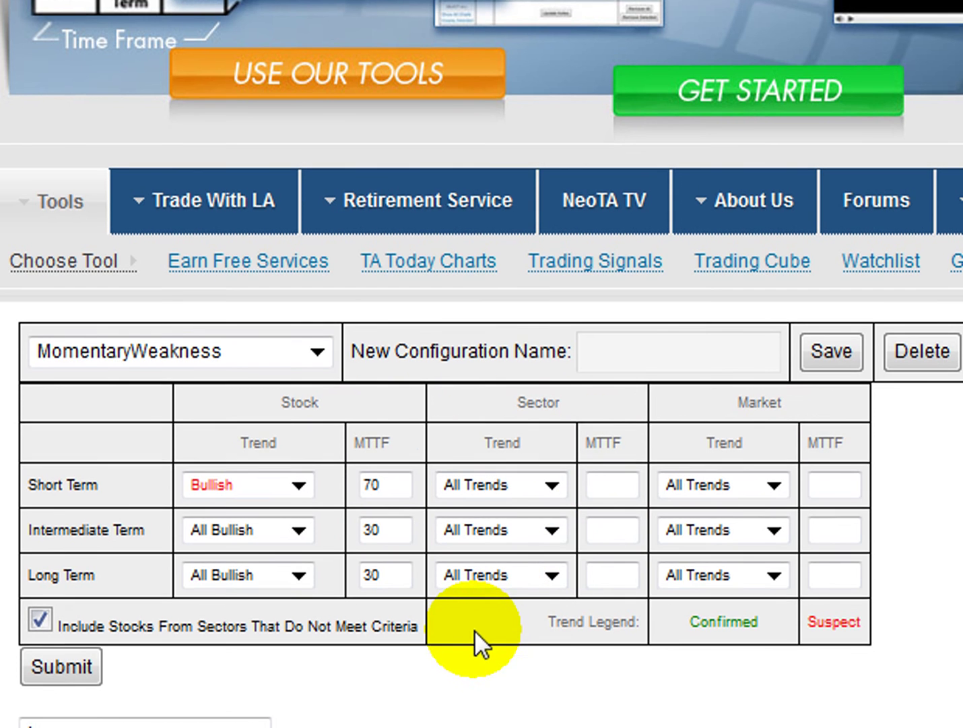
{"action": "scroll", "coordinate": [473, 629], "scroll_direction": "up", "scroll_amount": 5}
{"action": "scroll", "coordinate": [473, 607], "scroll_direction": "down", "scroll_amount": 2}
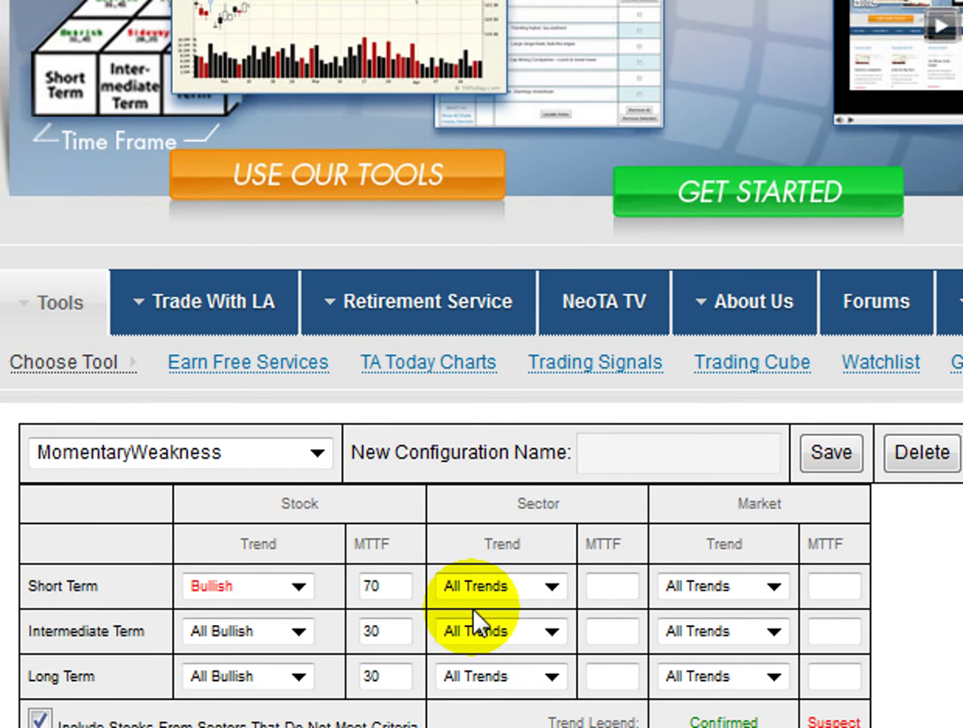